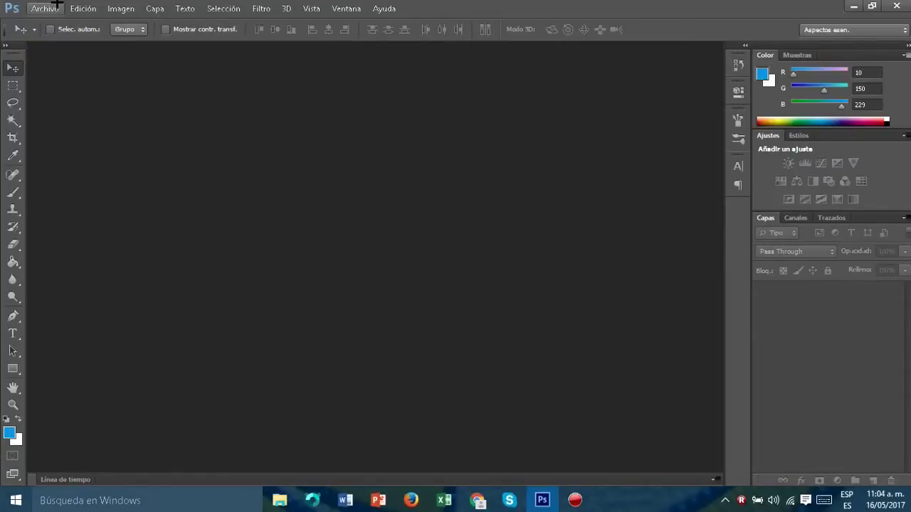
# - Create a 1280 × 720 pixel document with a transparent background, named MINIATURA TUTORIAL 2
pyautogui.click(56, 7)
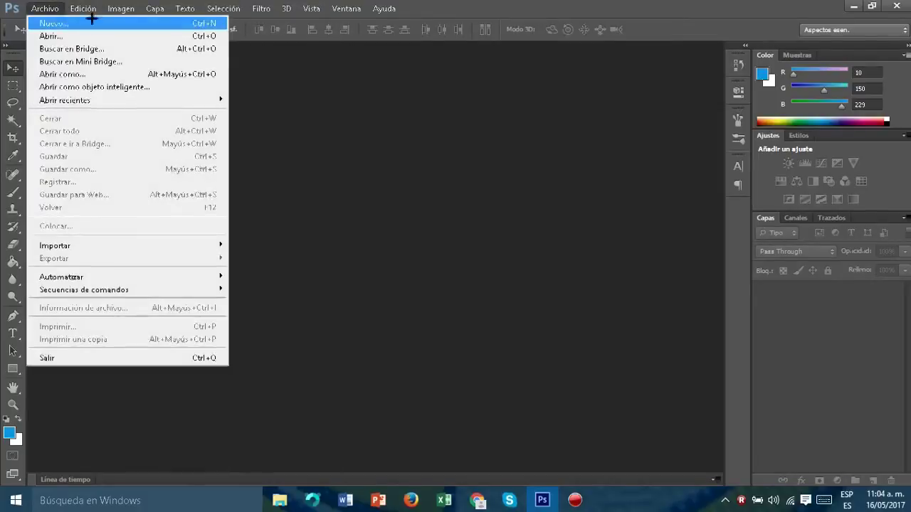
pyautogui.click(57, 18)
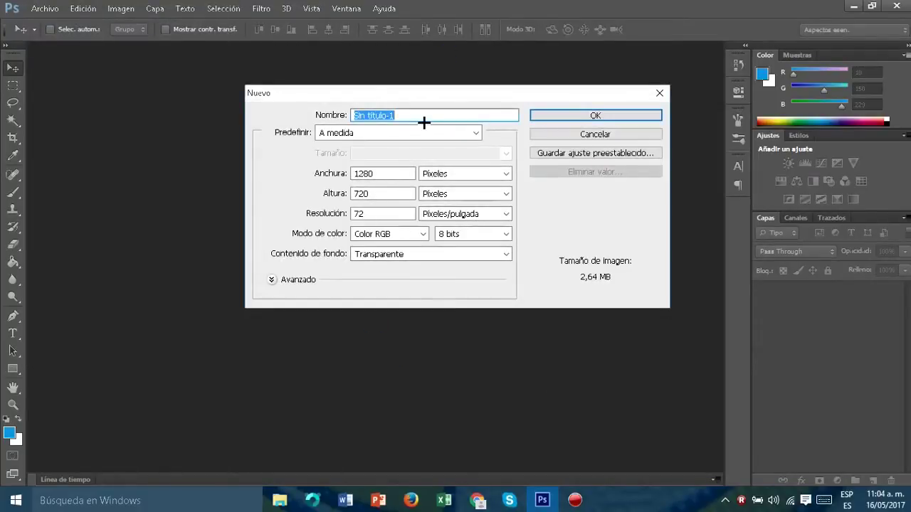
pyautogui.press('BackSpace')
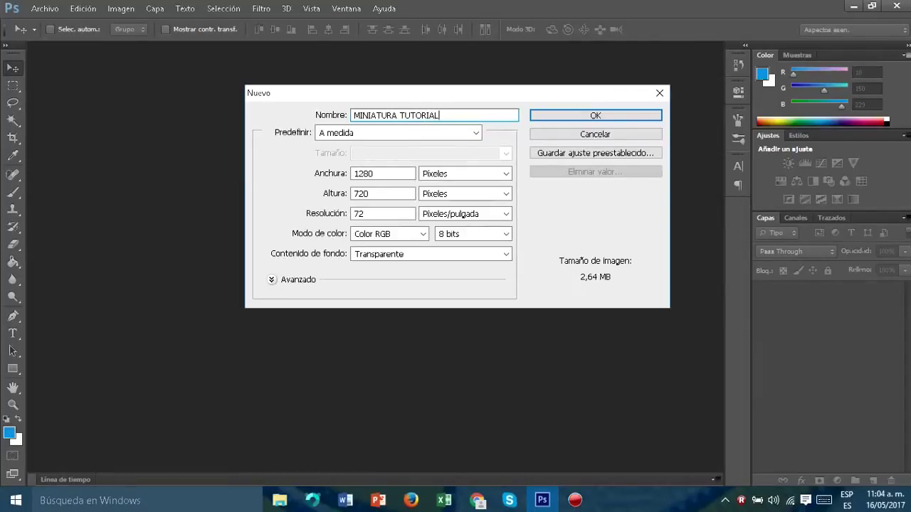
pyautogui.write('MINIATURA TUTORIAL 2')
pyautogui.press('Return')
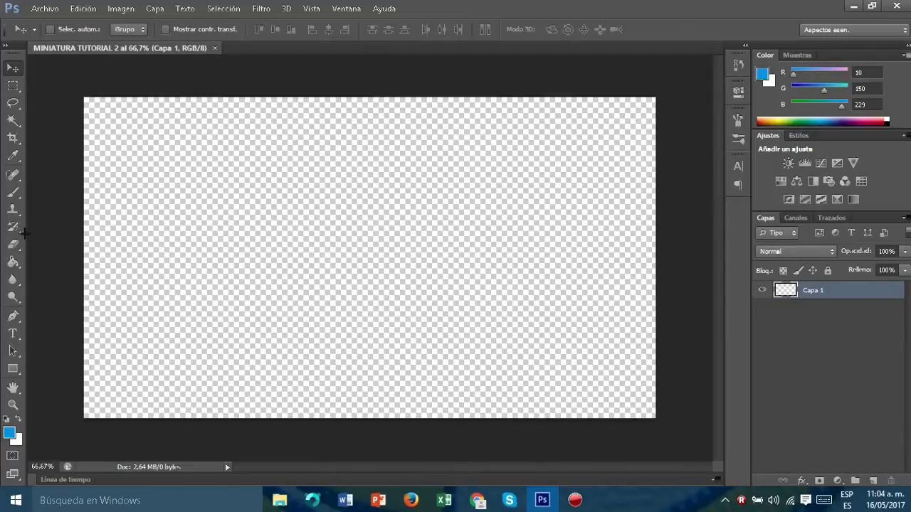
# - Fill Capa 1 completely with the blue foreground colour (R 10, G 150, B 229) using the Paint Bucket
pyautogui.click(13, 263)
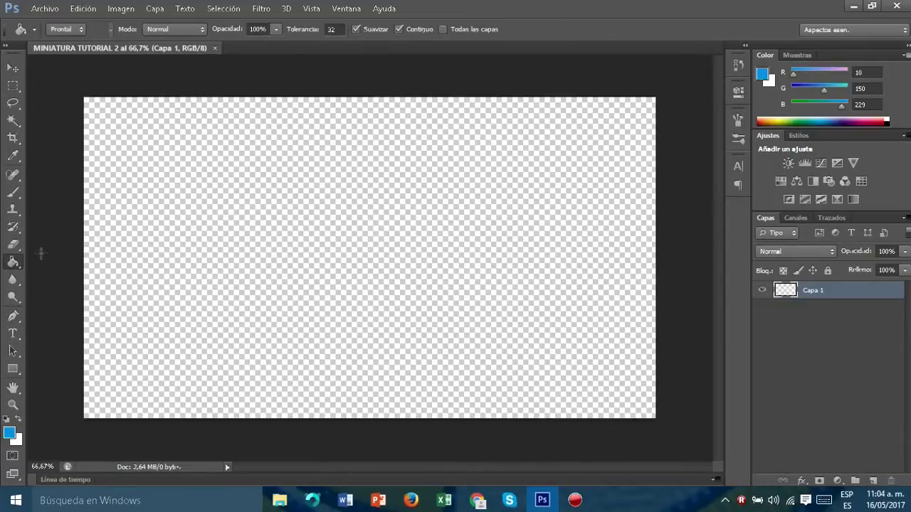
pyautogui.click(257, 203)
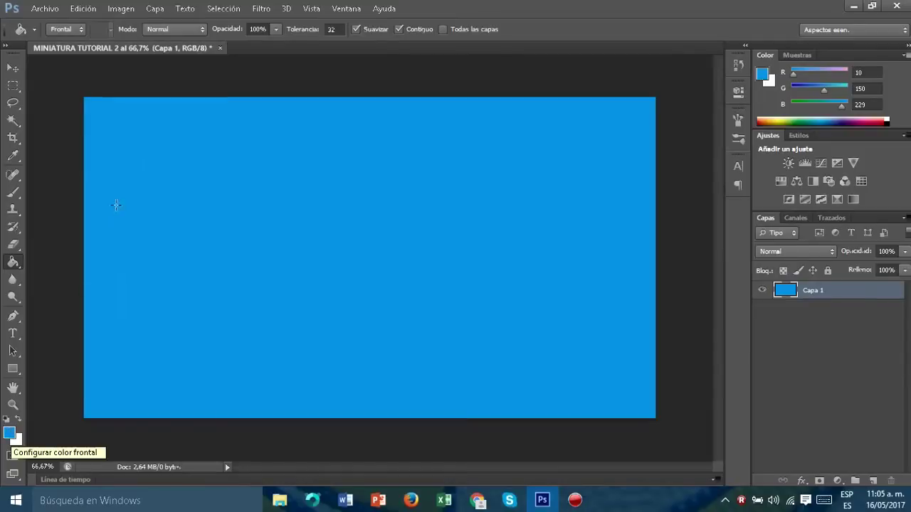
pyautogui.click(9, 433)
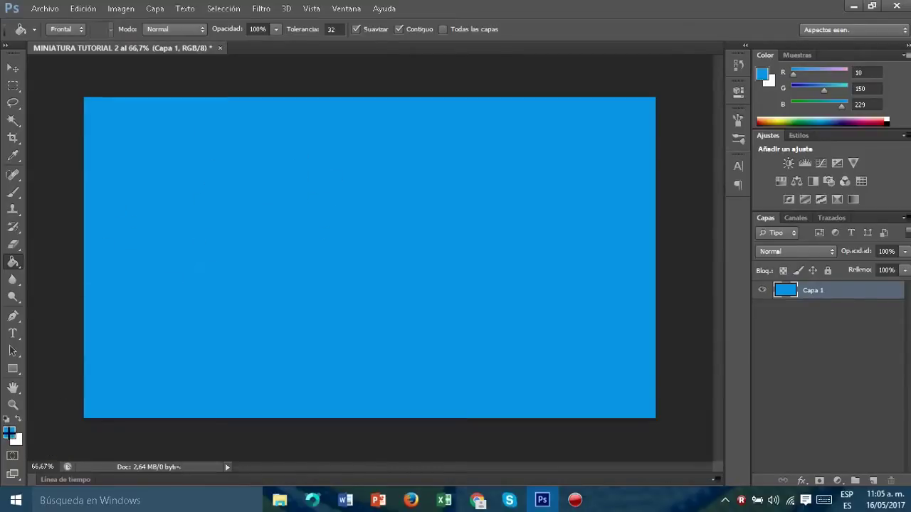
pyautogui.click(803, 171)
# - Open the resource file PACK GFX 2.psd alongside the thumbnail document
pyautogui.click(13, 67)
pyautogui.click(44, 8)
pyautogui.click(56, 35)
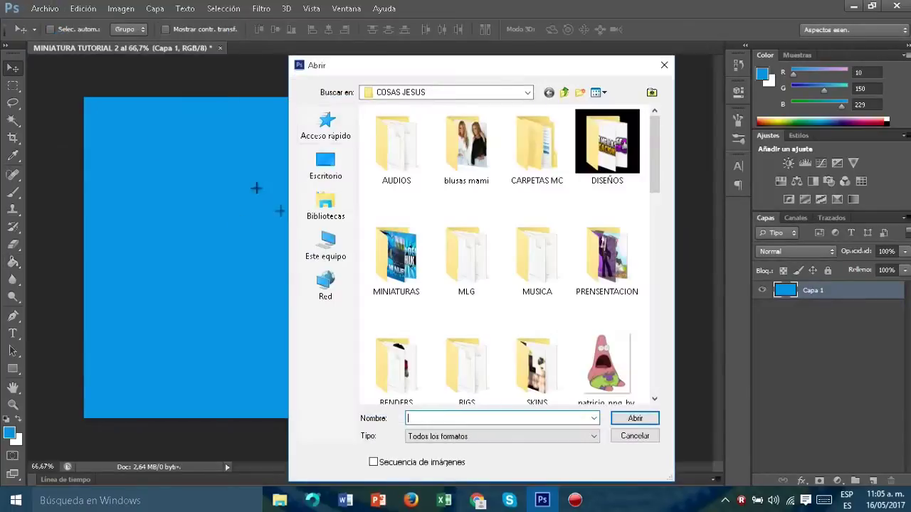
pyautogui.write('PACK')
pyautogui.press('Down')
pyautogui.press('Return')
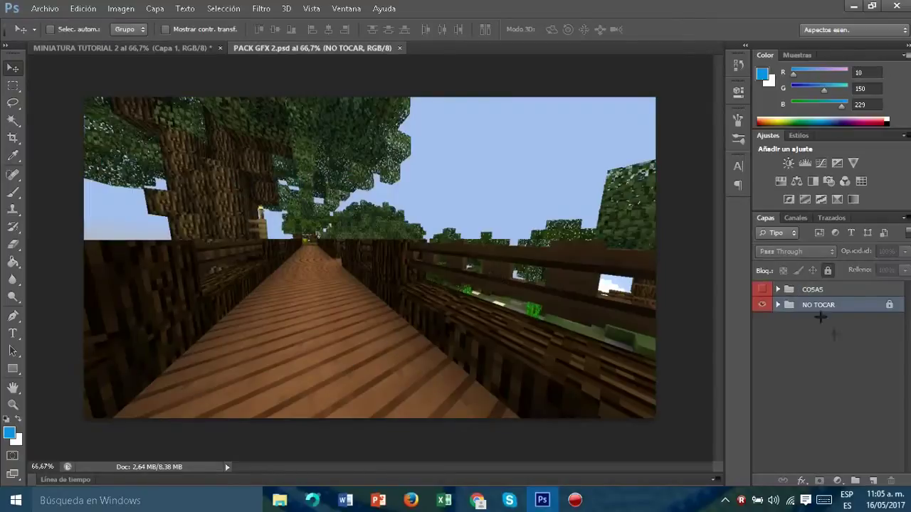
# - Make the COSAS and ESTILOS groups visible and expand them to show the text style layers, keeping PINTURA hidden
pyautogui.click(763, 290)
pyautogui.click(778, 289)
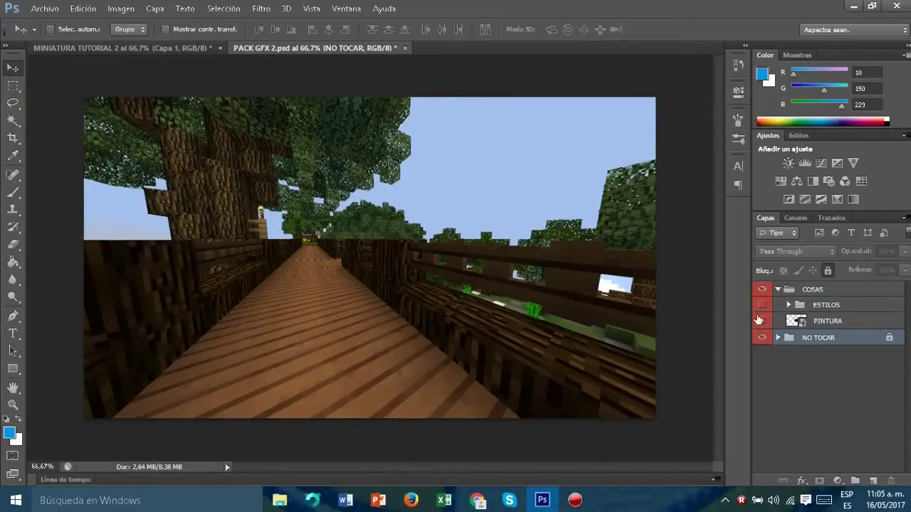
pyautogui.click(760, 321)
pyautogui.click(763, 321)
pyautogui.click(791, 306)
pyautogui.click(760, 306)
pyautogui.click(788, 304)
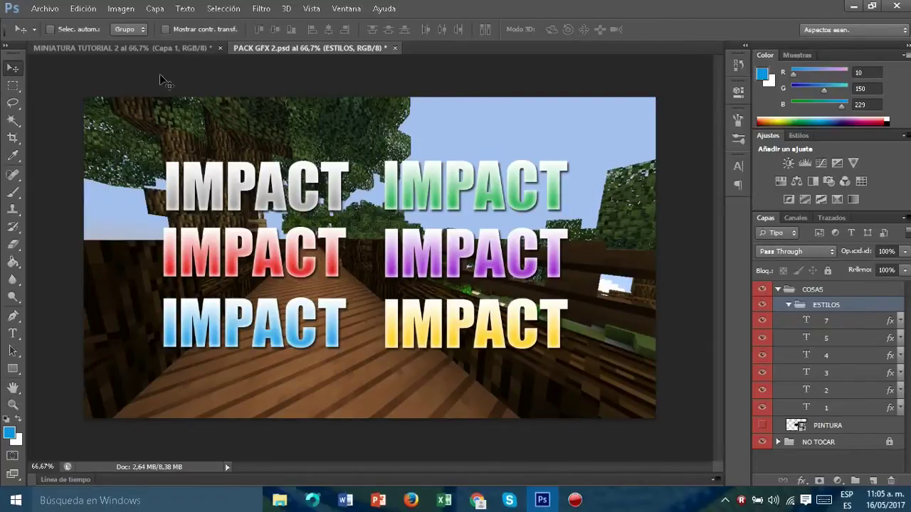
# - In MINIATURA TUTORIAL 2, add the white text COMO HACER in Impact, 138 pt, and place it right of the canvas centre
pyautogui.click(162, 49)
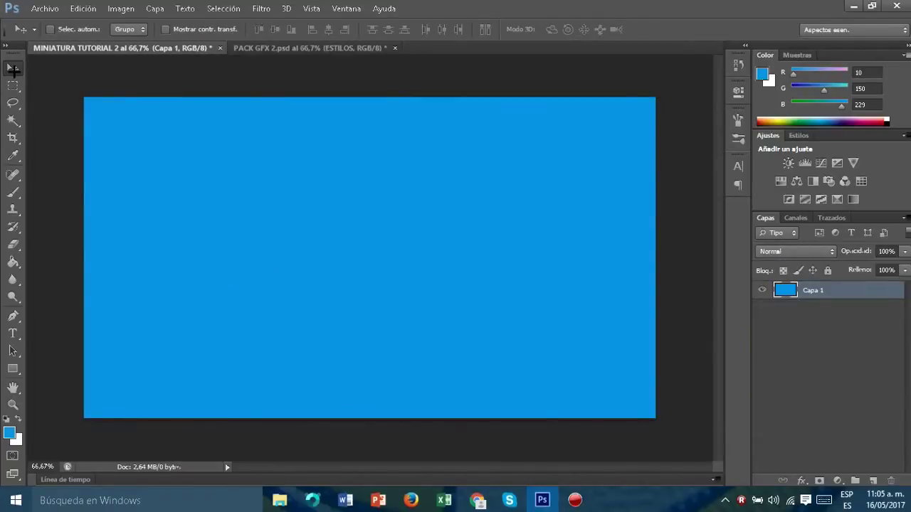
pyautogui.click(283, 48)
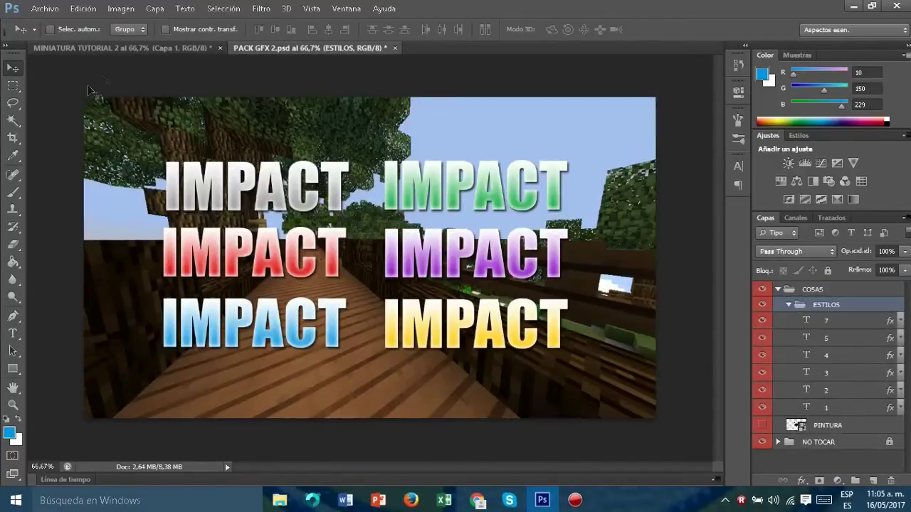
pyautogui.click(114, 48)
pyautogui.click(13, 333)
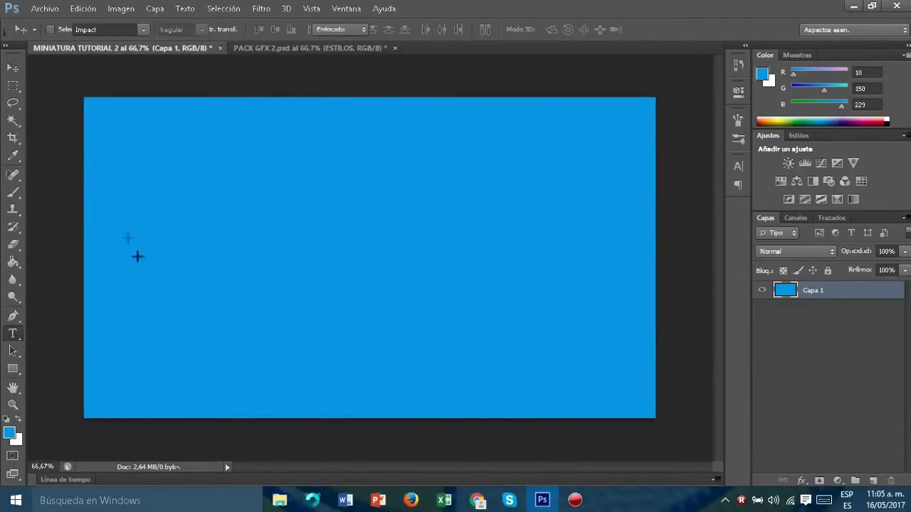
pyautogui.click(104, 31)
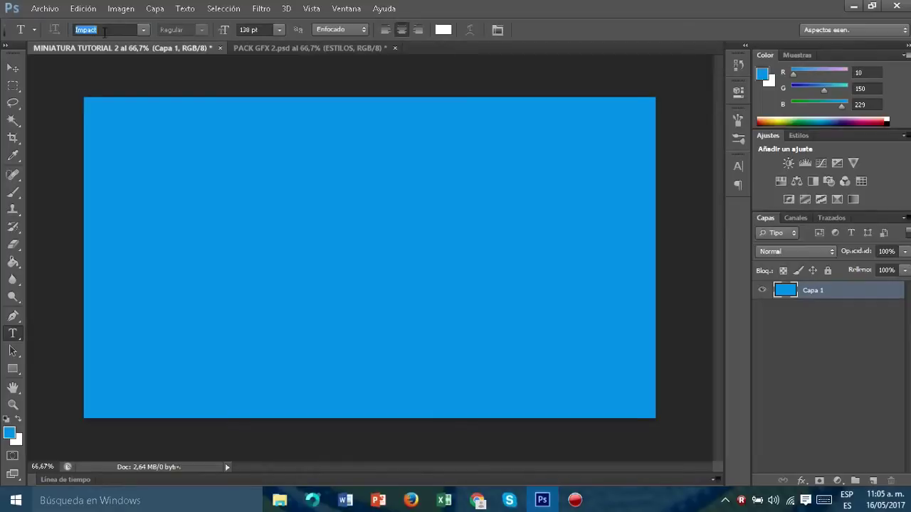
pyautogui.click(270, 218)
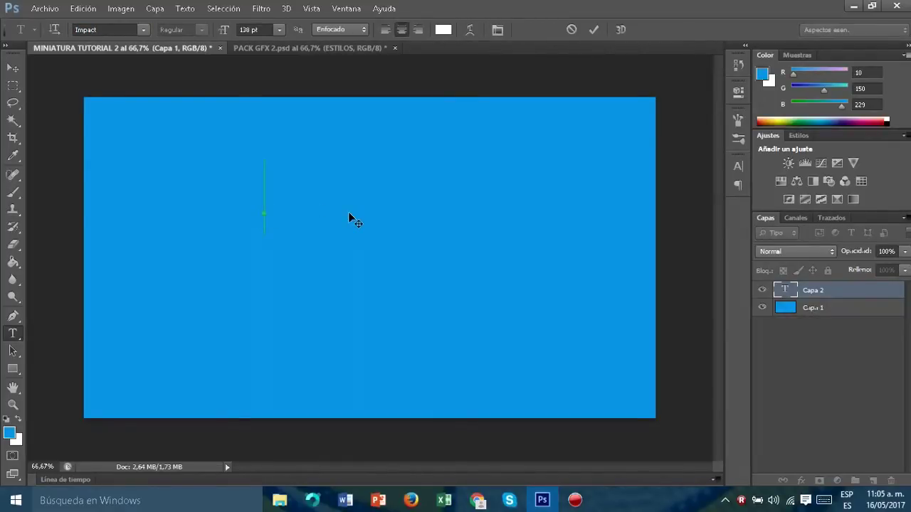
pyautogui.write('S')
pyautogui.press('BackSpace')
pyautogui.write('COMO HACER')
pyautogui.click(12, 67)
pyautogui.moveTo(324, 229); pyautogui.dragTo(484, 281)
# - Add a second text layer reading MINIATURAS and place it directly beneath COMO HACER
pyautogui.press('t')
pyautogui.click(171, 308)
pyautogui.write('MINIATURAS')
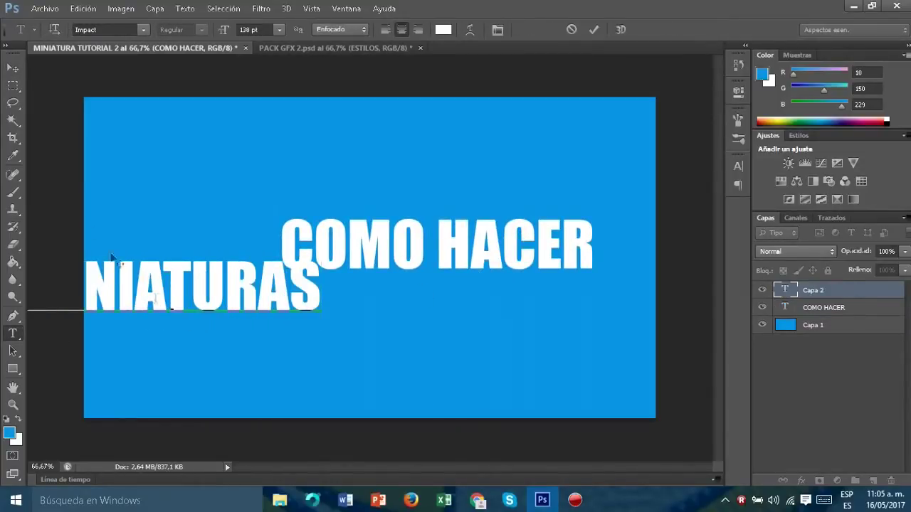
pyautogui.click(13, 68)
pyautogui.moveTo(155, 311); pyautogui.dragTo(427, 329)
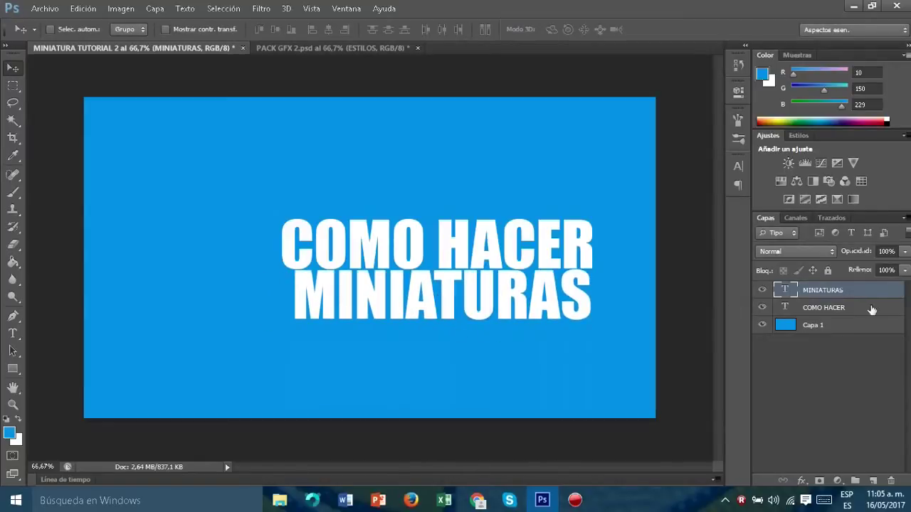
# - Enlarge MINIATURAS slightly to match the width of COMO HACER, and shift both text lines up a little
pyautogui.click(868, 311)
pyautogui.click(854, 292)
pyautogui.hotkey('ctrl', 't')
pyautogui.moveTo(593, 339); pyautogui.dragTo(597, 340)
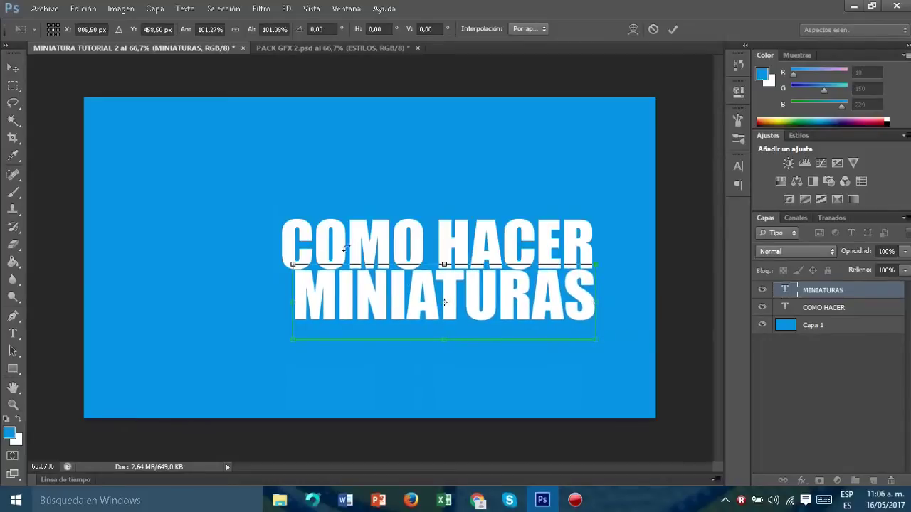
pyautogui.moveTo(288, 345)
pyautogui.mouseDown()
pyautogui.moveTo(270, 350)
pyautogui.moveTo(280, 350)
pyautogui.mouseUp()
pyautogui.press('Return')
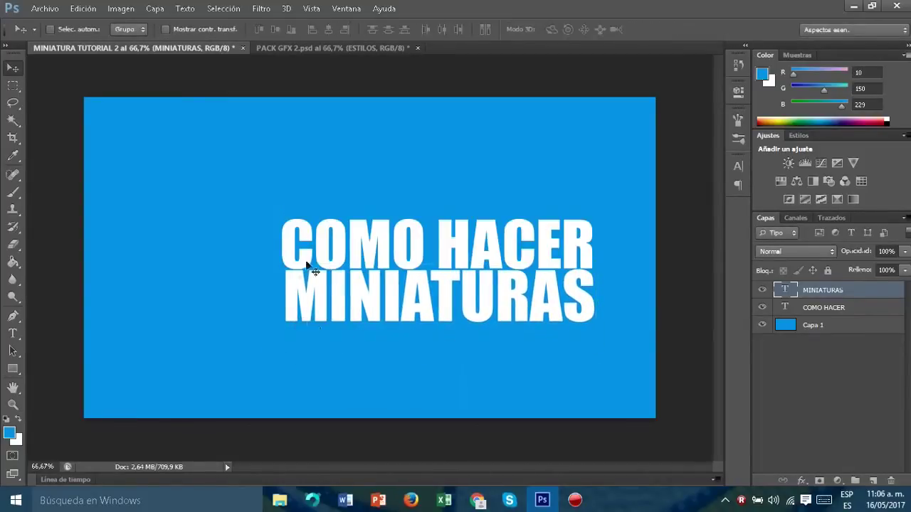
pyautogui.keyDown('shift'); pyautogui.click(836, 309); pyautogui.keyUp('shift')
pyautogui.moveTo(490, 337); pyautogui.dragTo(492, 318)
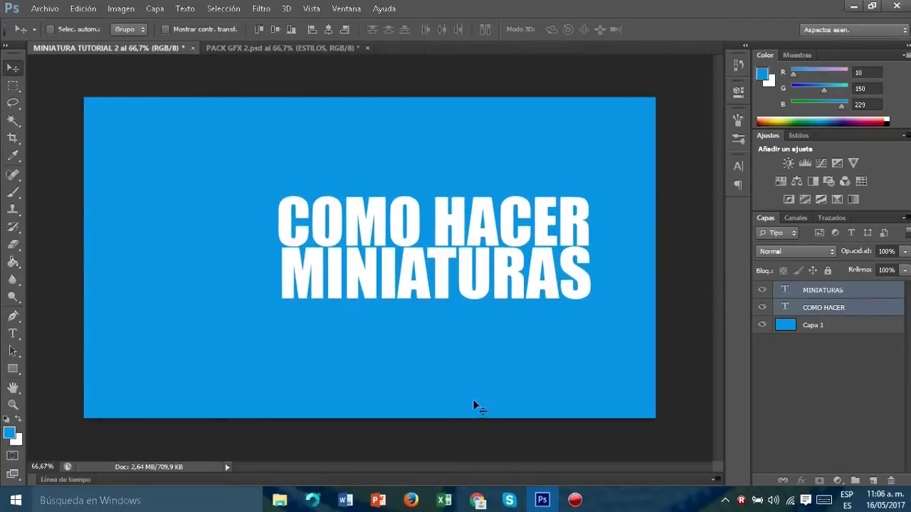
# - Switch to Chrome, search Google Images for "logo photoshop png" and open the square dark blue Ps logo
pyautogui.click(476, 501)
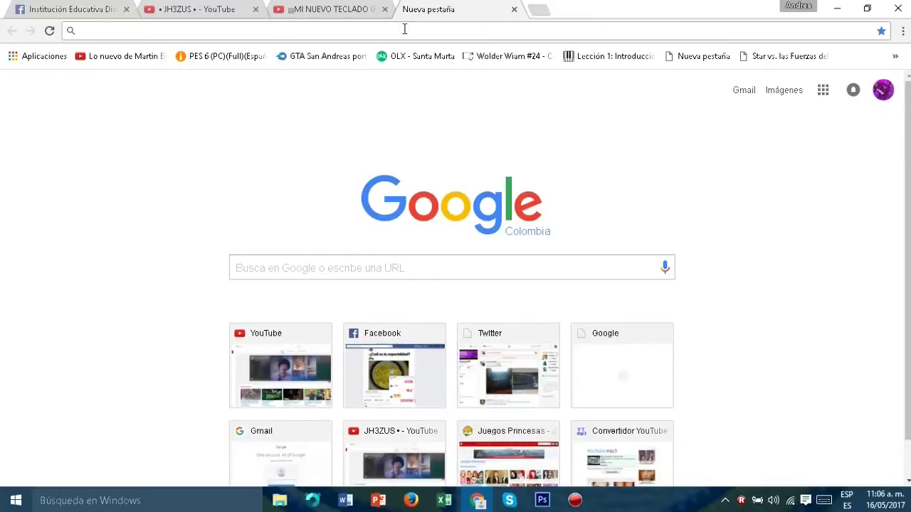
pyautogui.write('y')
pyautogui.press('BackSpace')
pyautogui.write('Youtube.com')
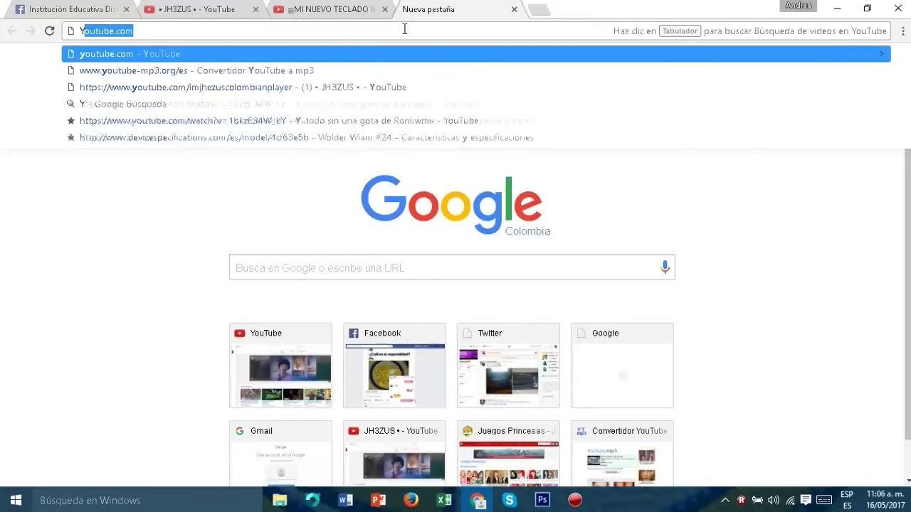
pyautogui.press('capslock')
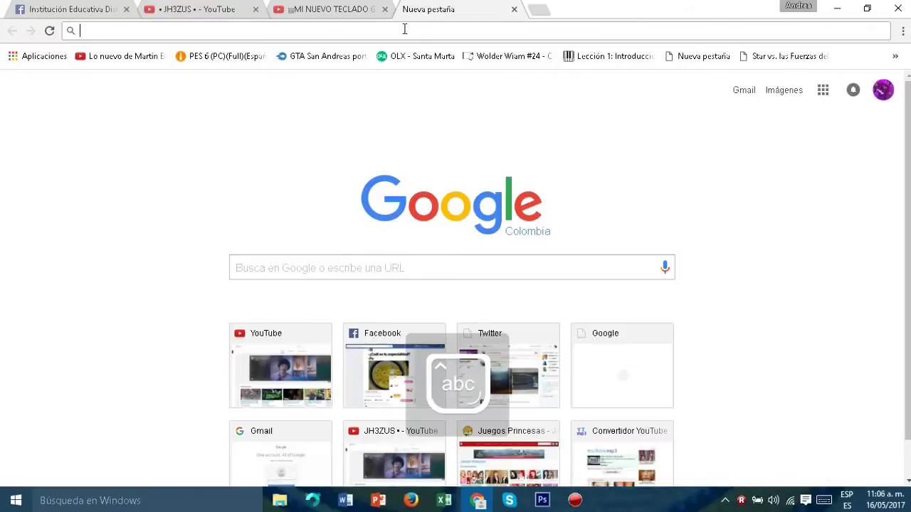
pyautogui.write('logo photo')
pyautogui.press('BackSpace')
pyautogui.press('Down')
pyautogui.press('Down')
pyautogui.press('Return')
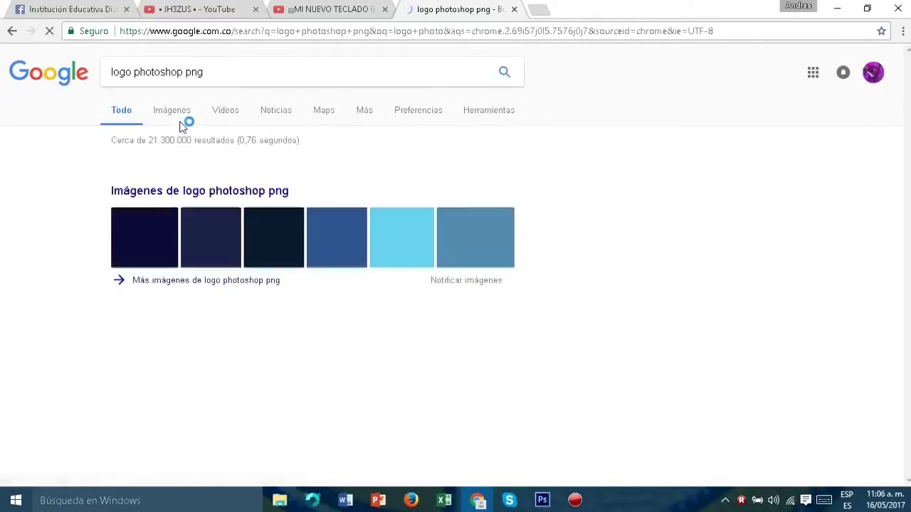
pyautogui.click(169, 114)
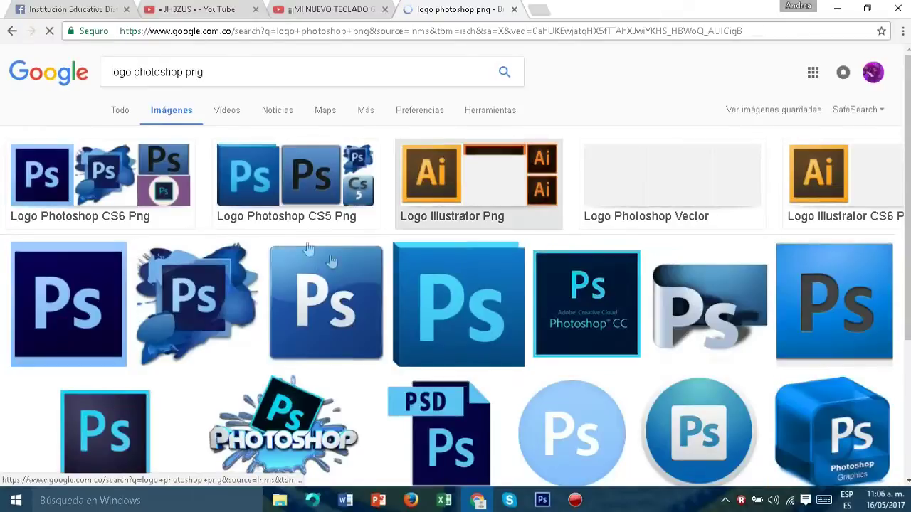
pyautogui.click(88, 296)
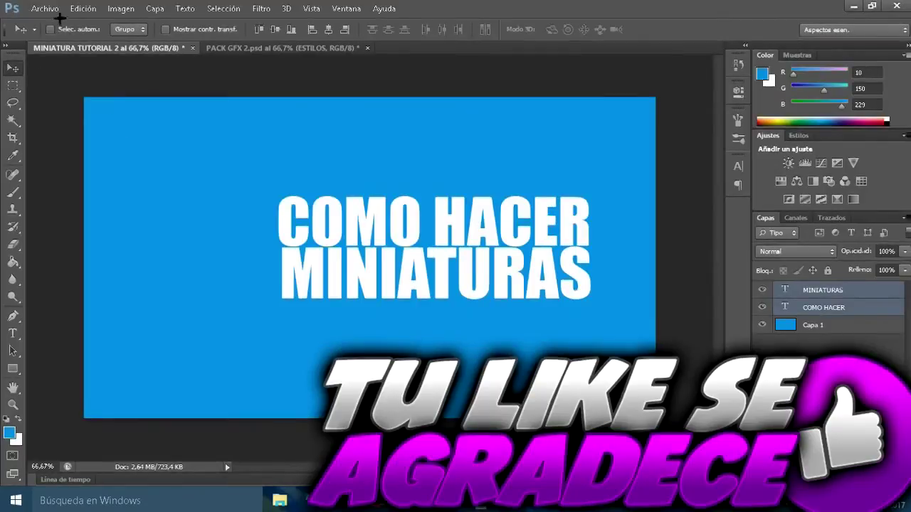
# - Back in Photoshop, place the Adobe_Photoshop_CS6_icon image from the desktop folder into the thumbnail
pyautogui.click(44, 8)
pyautogui.click(123, 224)
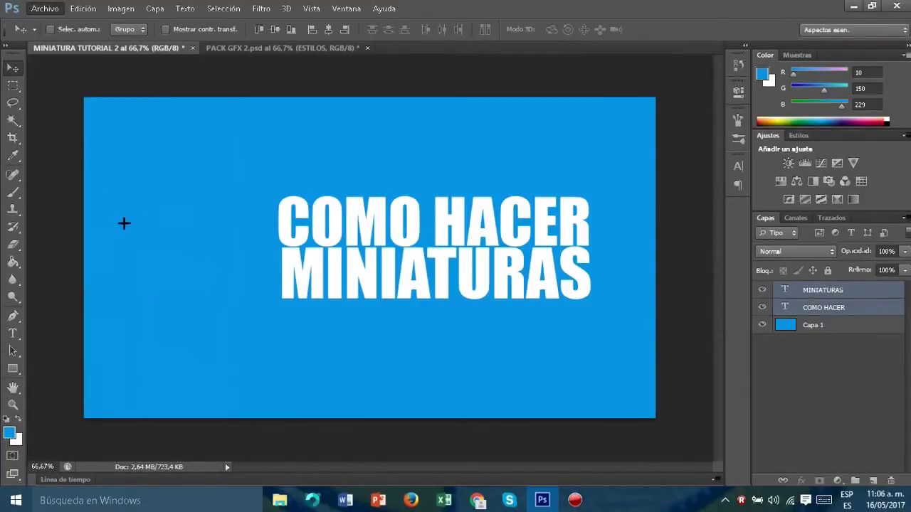
pyautogui.click(340, 160)
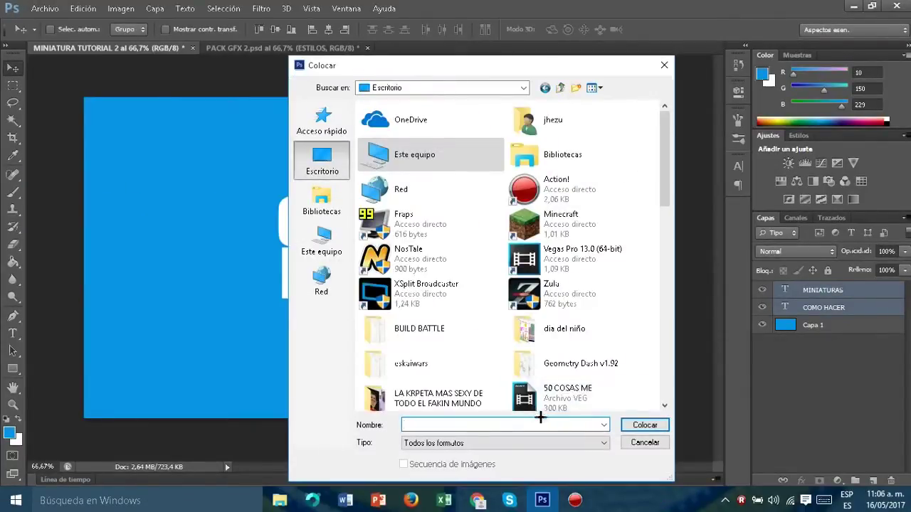
pyautogui.click(533, 425)
pyautogui.write('adob')
pyautogui.press('Down')
pyautogui.press('Return')
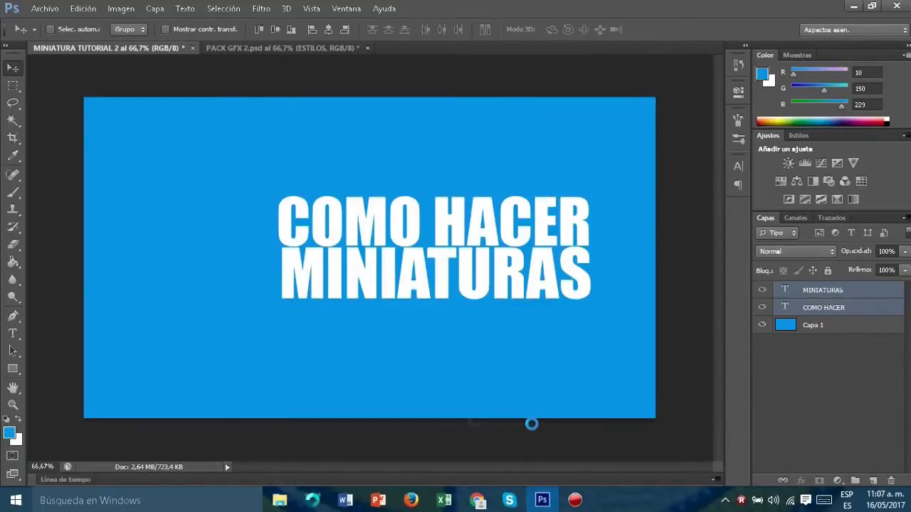
pyautogui.press('Return')
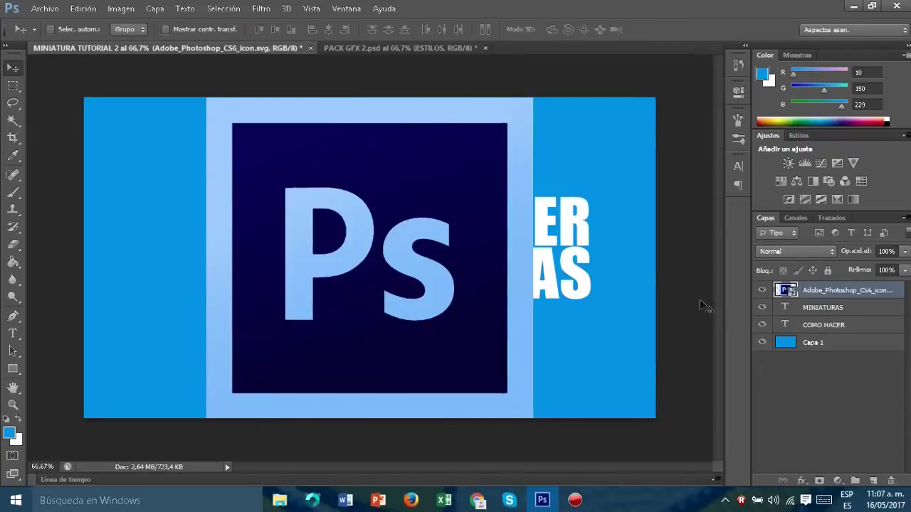
# - Scale the Ps logo to about 13.3%, position it just left of the text, and move its layer below both text layers
pyautogui.hotkey('ctrl', 't')
pyautogui.moveTo(533, 98); pyautogui.dragTo(325, 299)
pyautogui.moveTo(304, 346); pyautogui.dragTo(257, 235)
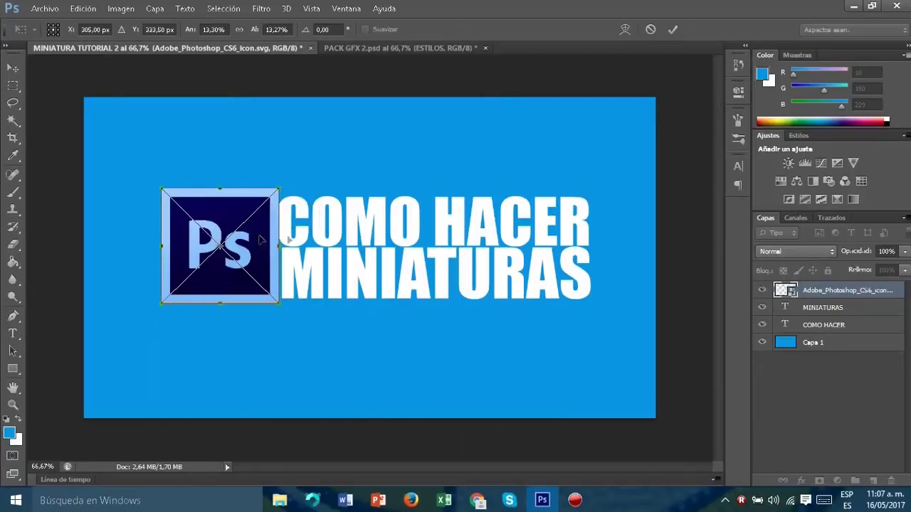
pyautogui.click(852, 289)
pyautogui.moveTo(853, 289); pyautogui.dragTo(851, 333)
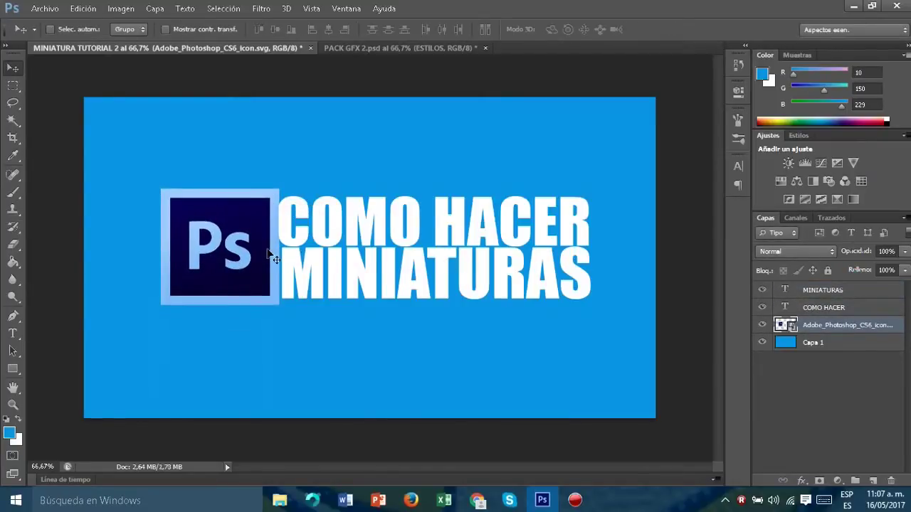
# - Rotate the Ps logo about 5° counterclockwise and nudge it toward the text so its edge tucks behind the letters
pyautogui.hotkey('ctrl', 't')
pyautogui.moveTo(370, 226)
pyautogui.mouseDown()
pyautogui.moveTo(371, 214)
pyautogui.moveTo(359, 215)
pyautogui.mouseUp()
pyautogui.press('Return')
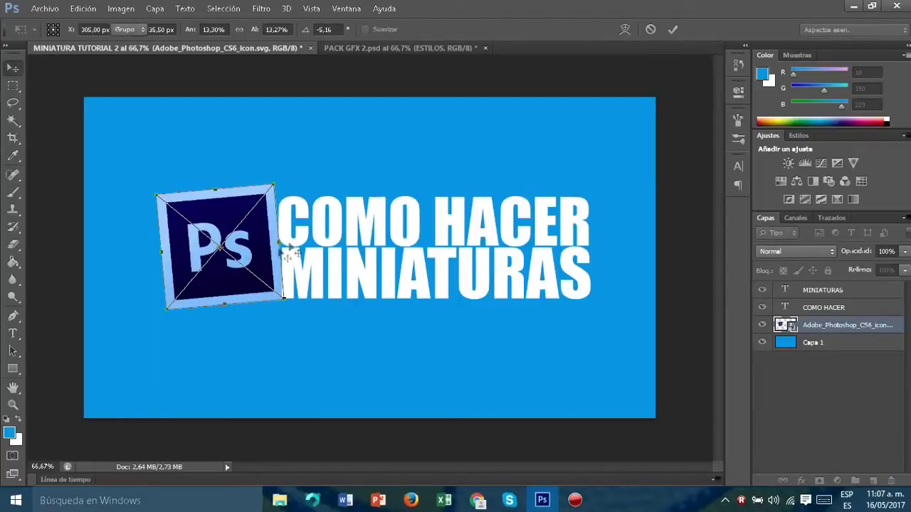
pyautogui.moveTo(244, 269)
pyautogui.mouseDown()
pyautogui.moveTo(269, 267)
pyautogui.moveTo(250, 272)
pyautogui.mouseUp()
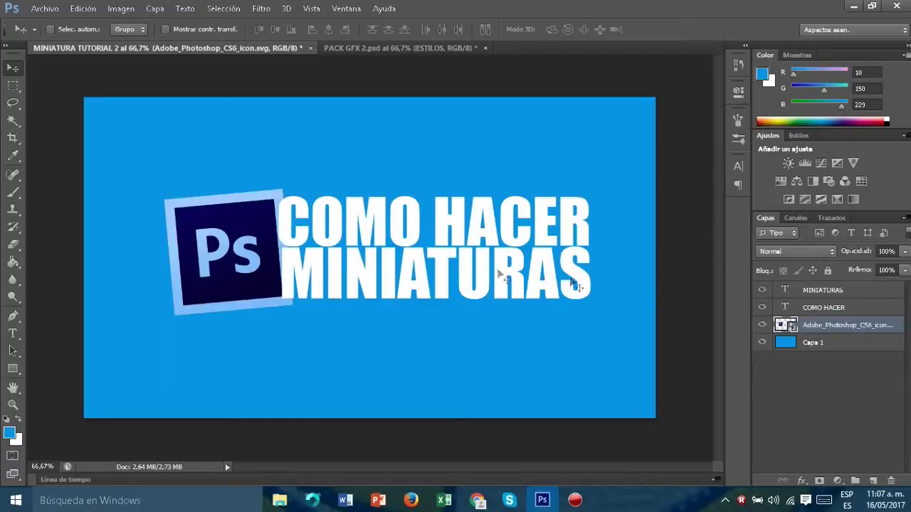
# - Enlarge the two text layers and the Ps logo together to span most of the canvas width, and shift them slightly right
pyautogui.click(865, 292)
pyautogui.keyDown('shift'); pyautogui.click(847, 308); pyautogui.keyUp('shift')
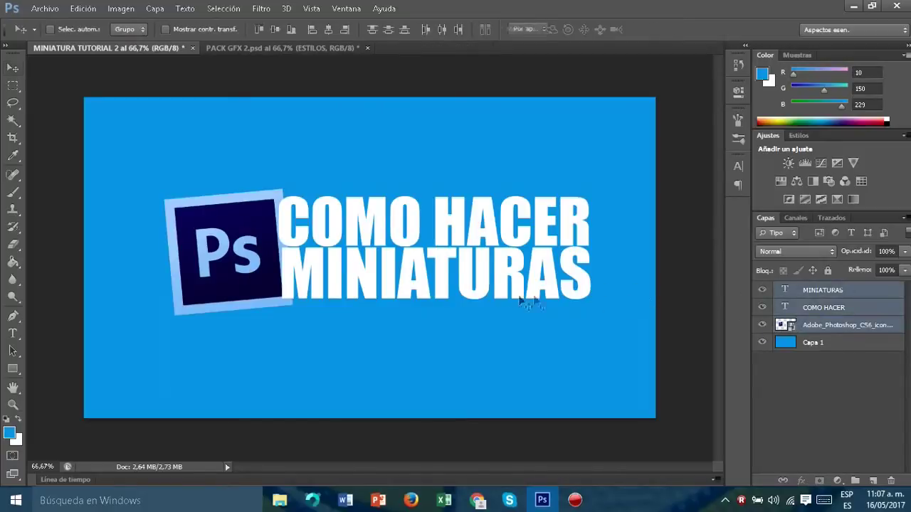
pyautogui.hotkey('ctrl', 't')
pyautogui.moveTo(129, 336); pyautogui.dragTo(103, 335)
pyautogui.moveTo(607, 183); pyautogui.dragTo(624, 177)
pyautogui.press('Return')
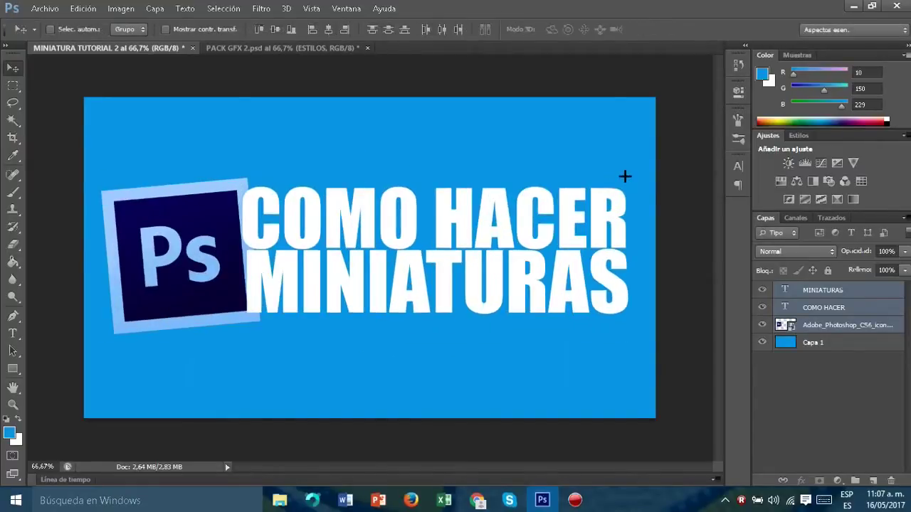
pyautogui.hotkey('shift', 'Right')
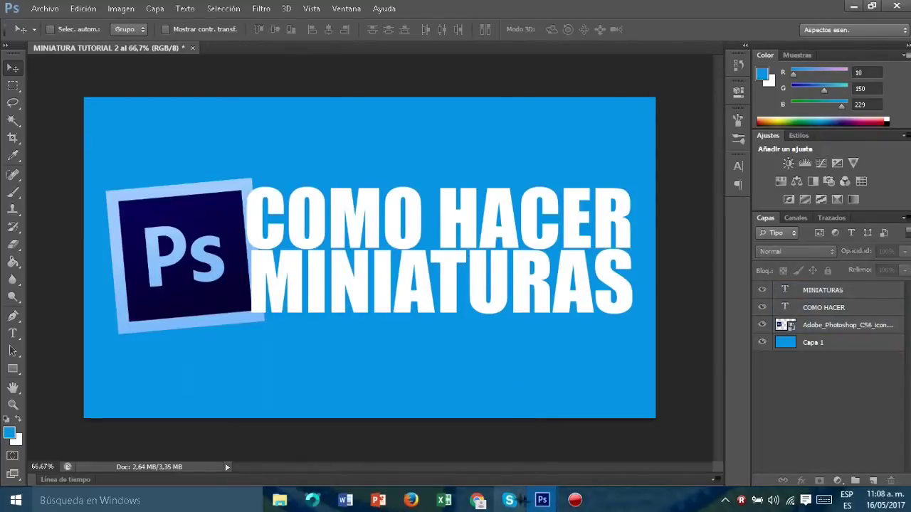
# - Copy the layer style of the gray IMPACT text, layer 1 in PACK GFX 2.psd, onto the COMO HACER layer and collapse its effects list
pyautogui.moveTo(543, 501)
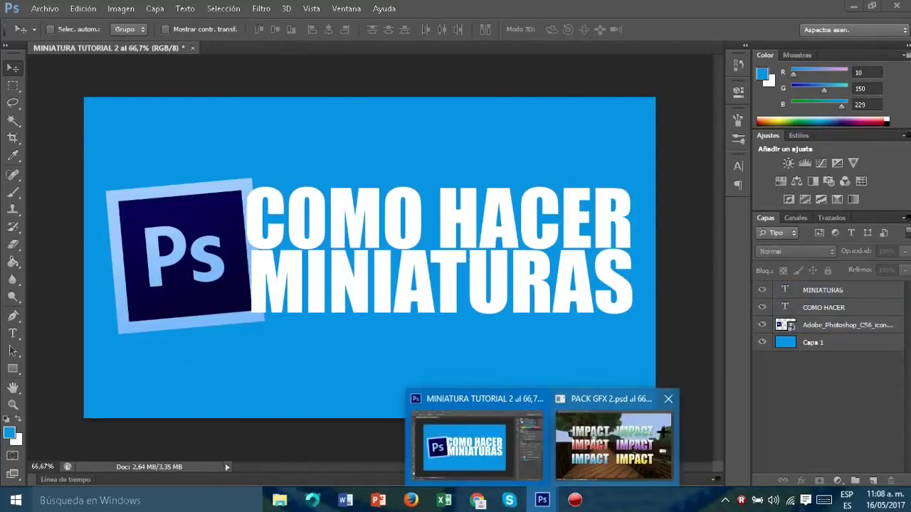
pyautogui.click(612, 455)
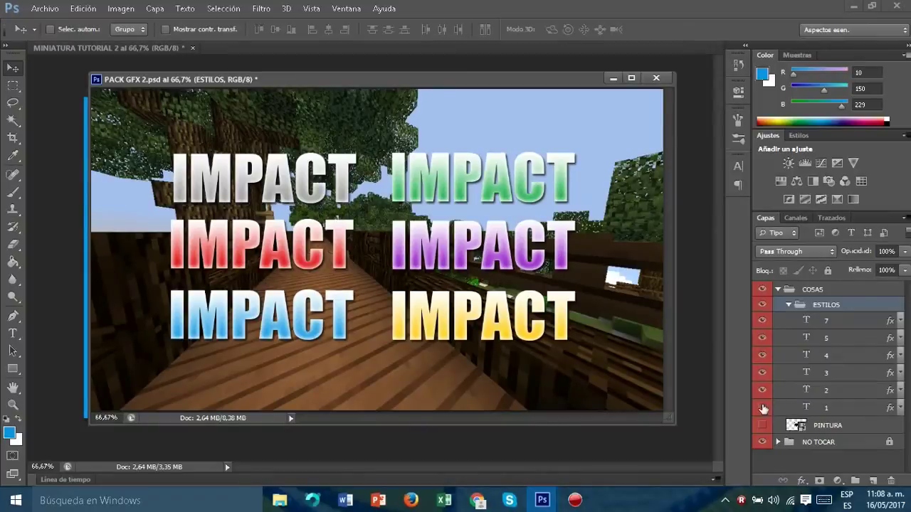
pyautogui.rightClick(847, 408)
pyautogui.click(562, 372)
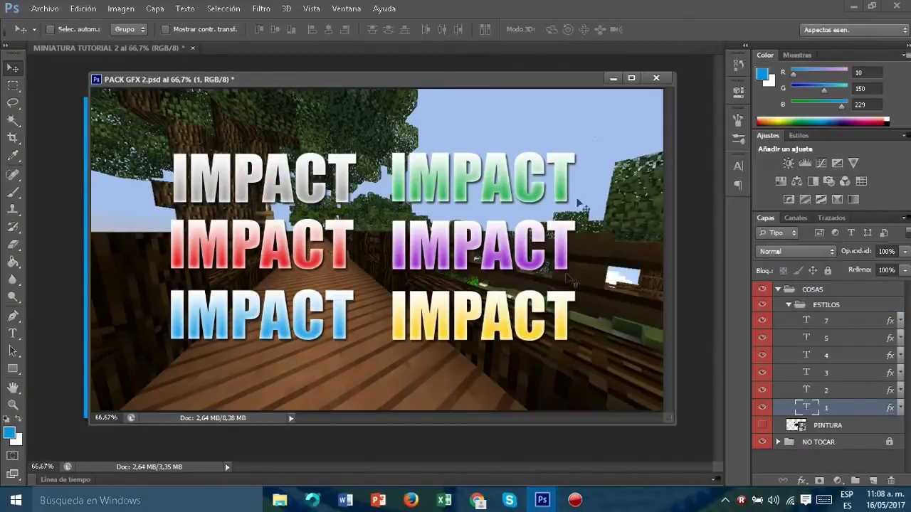
pyautogui.click(662, 79)
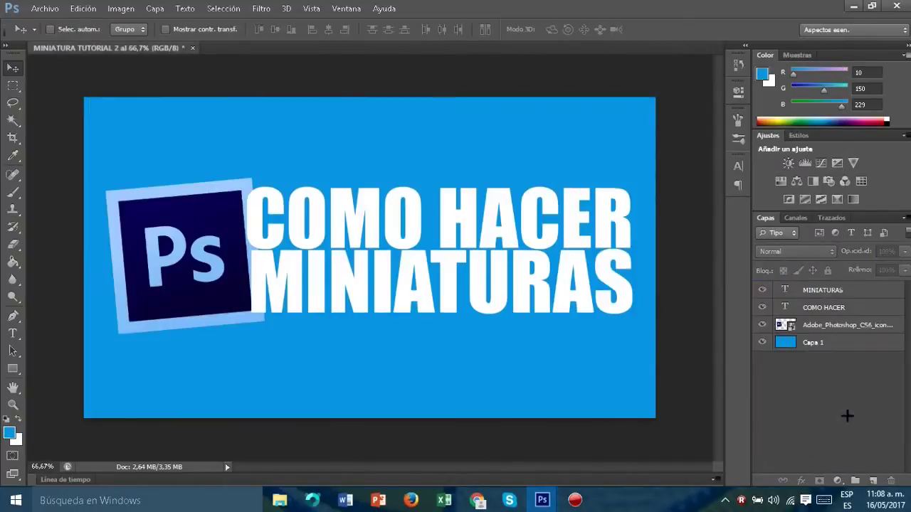
pyautogui.rightClick(861, 304)
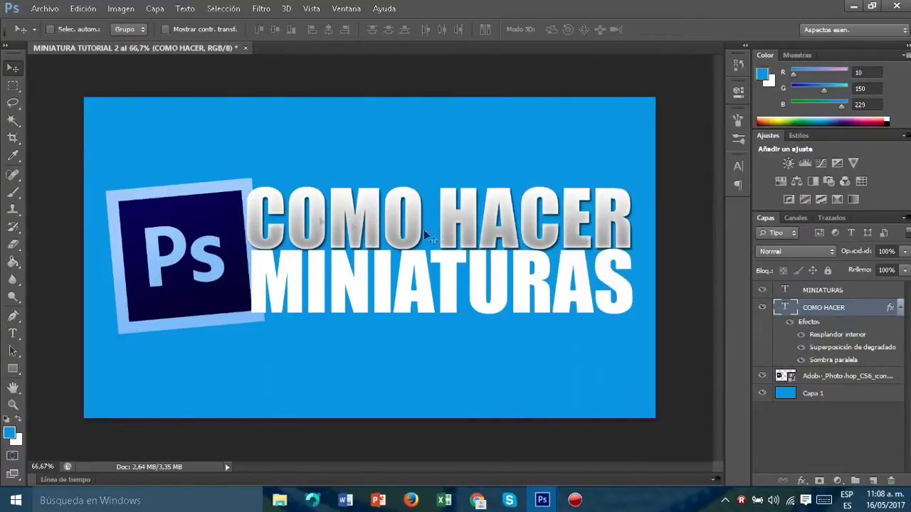
pyautogui.click(899, 309)
# - In PACK GFX 2.psd, copy the layer style of the blue IMPACT text, layer 3
pyautogui.click(612, 437)
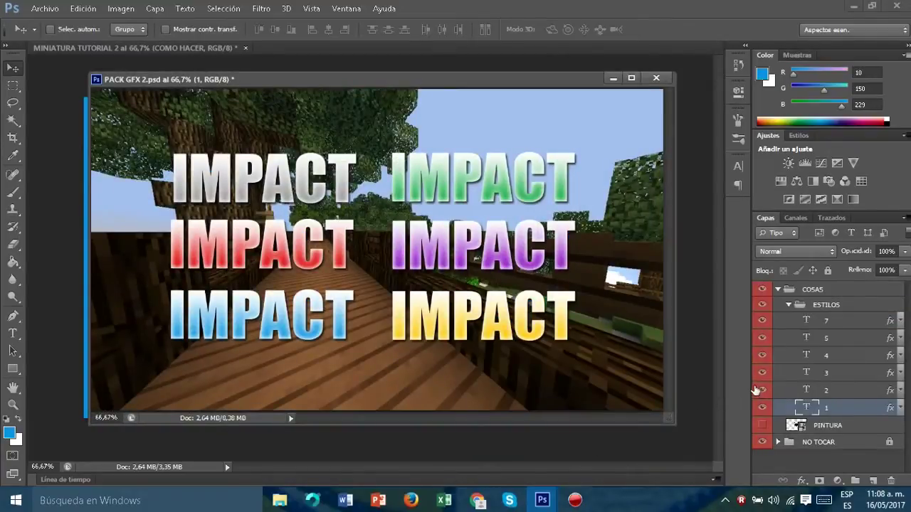
pyautogui.click(762, 373)
pyautogui.click(762, 374)
pyautogui.rightClick(850, 377)
pyautogui.click(574, 370)
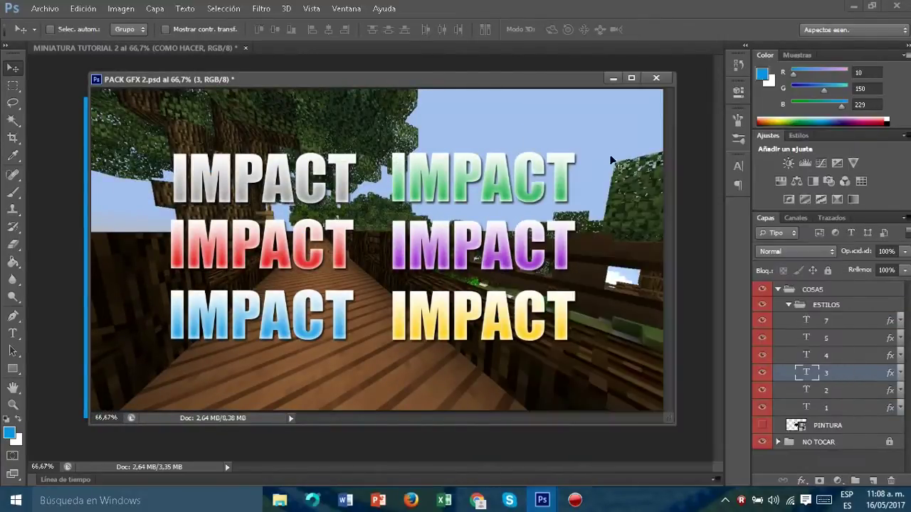
# - Return to the thumbnail, paste the copied layer style onto the MINIATURAS layer and collapse its effects list
pyautogui.click(612, 76)
pyautogui.click(826, 291)
pyautogui.rightClick(826, 291)
pyautogui.click(576, 383)
pyautogui.click(901, 292)
pyautogui.click(899, 292)
pyautogui.click(899, 292)
pyautogui.scroll(-4, 520, 313)
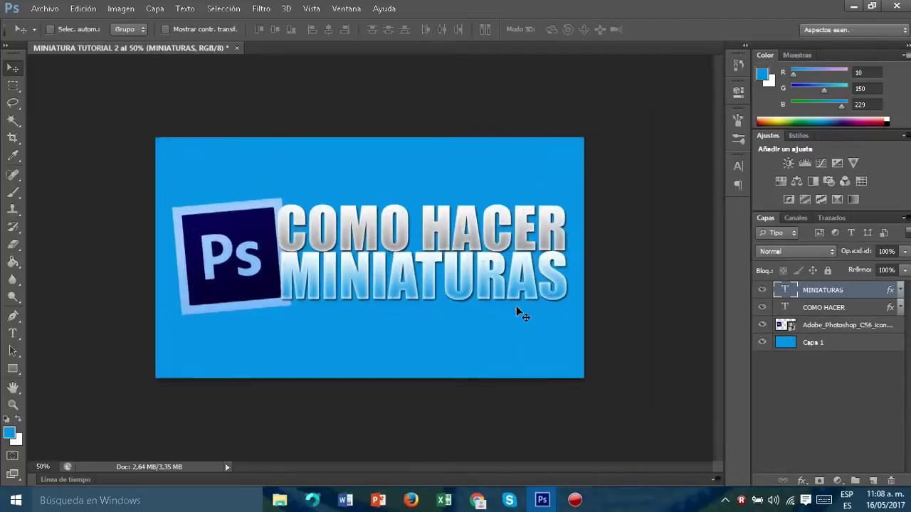
pyautogui.scroll(5, 520, 313)
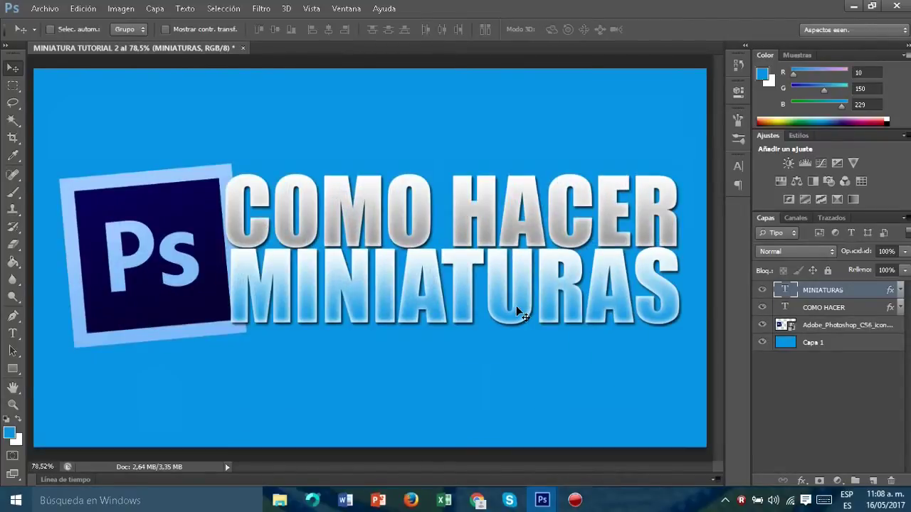
# - In PACK GFX 2.psd, hide and collapse the ESTILOS group, and bring the PINTURA paint splatter layer into the thumbnail
pyautogui.moveTo(542, 501)
pyautogui.click(615, 438)
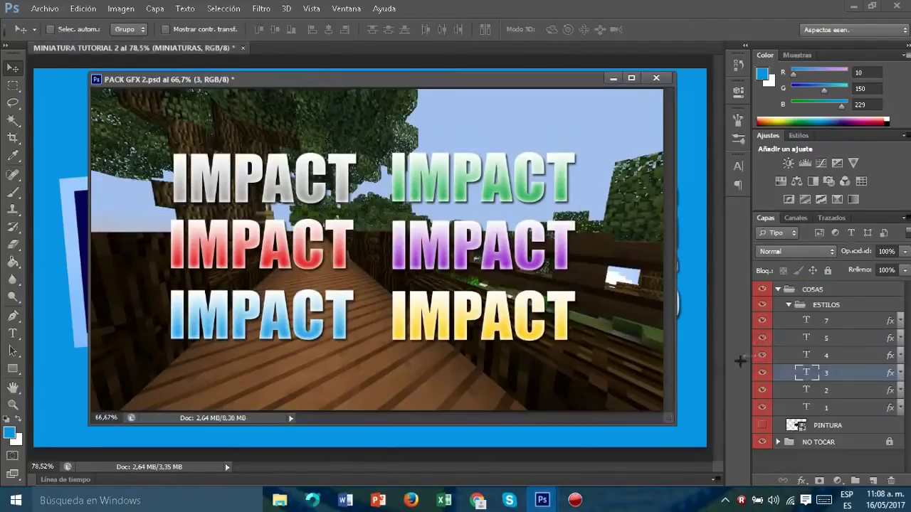
pyautogui.click(762, 304)
pyautogui.click(788, 305)
pyautogui.moveTo(852, 321); pyautogui.dragTo(600, 143)
pyautogui.click(566, 78)
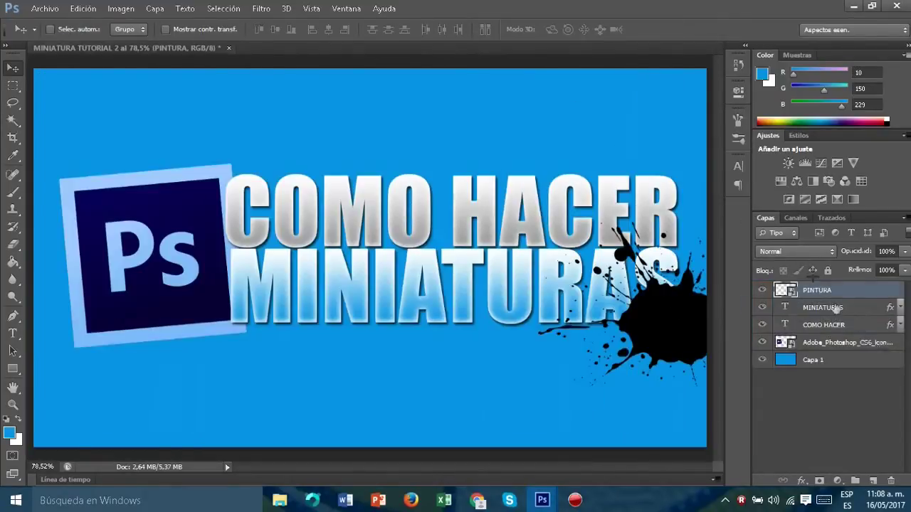
# - Move the PINTURA layer below both text layers, and scale it to about 63% and rotate it roughly half a turn behind the title's right end
pyautogui.moveTo(850, 296); pyautogui.dragTo(845, 333)
pyautogui.moveTo(676, 313); pyautogui.dragTo(612, 256)
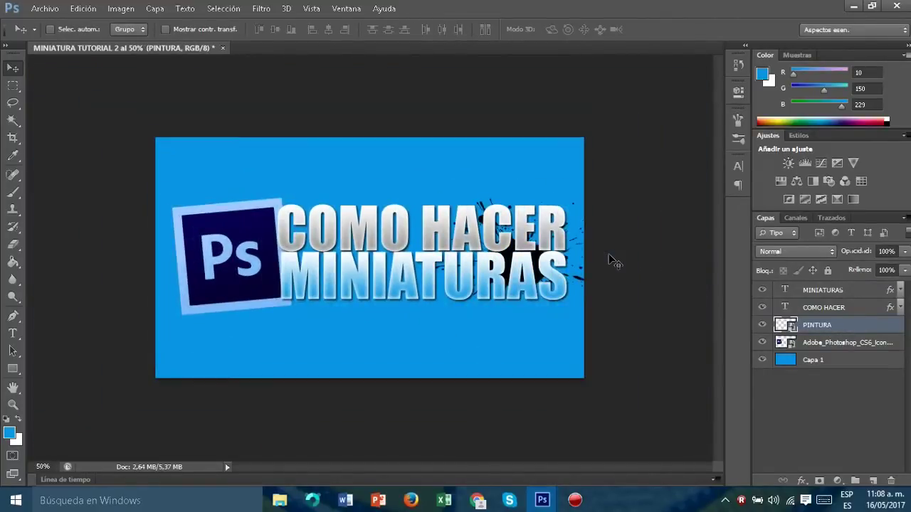
pyautogui.hotkey('ctrl', 't')
pyautogui.moveTo(611, 304); pyautogui.dragTo(578, 241)
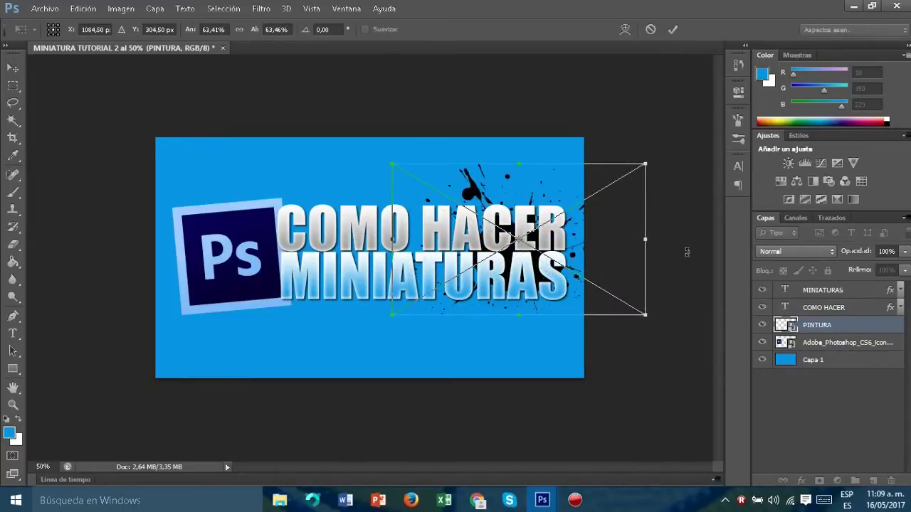
pyautogui.moveTo(686, 252); pyautogui.dragTo(395, 227)
pyautogui.press('Return')
# - Place a copy of the splatter, rotated roughly half a turn, behind the title's left part and move both splatter layers below the logo layer
pyautogui.moveTo(528, 270)
pyautogui.mouseDown()
pyautogui.moveTo(353, 249)
pyautogui.moveTo(340, 285)
pyautogui.mouseUp()
pyautogui.hotkey('ctrl', 'j')
pyautogui.hotkey('ctrl', 't')
pyautogui.moveTo(455, 356)
pyautogui.mouseDown()
pyautogui.moveTo(418, 367)
pyautogui.moveTo(206, 359)
pyautogui.mouseUp()
pyautogui.press('Return')
pyautogui.moveTo(422, 328); pyautogui.dragTo(424, 259)
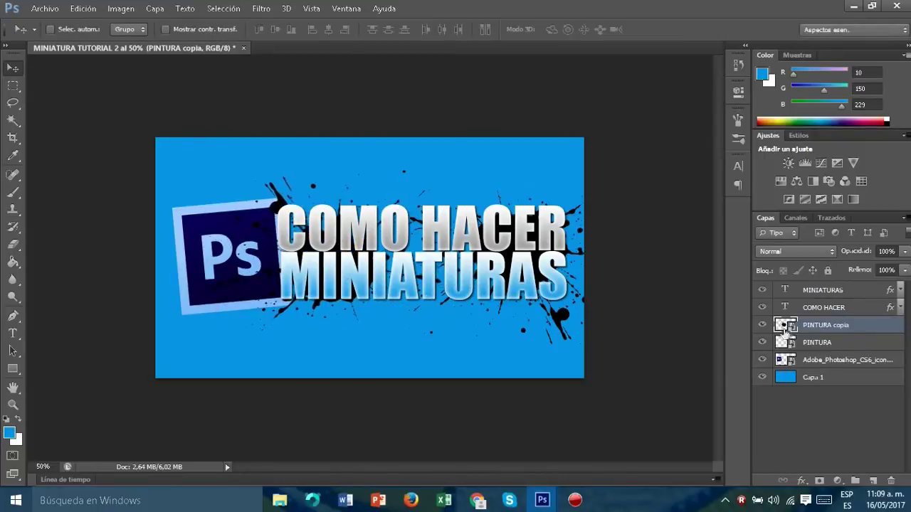
pyautogui.keyDown('shift'); pyautogui.click(847, 347); pyautogui.keyUp('shift')
pyautogui.moveTo(846, 347); pyautogui.dragTo(862, 369)
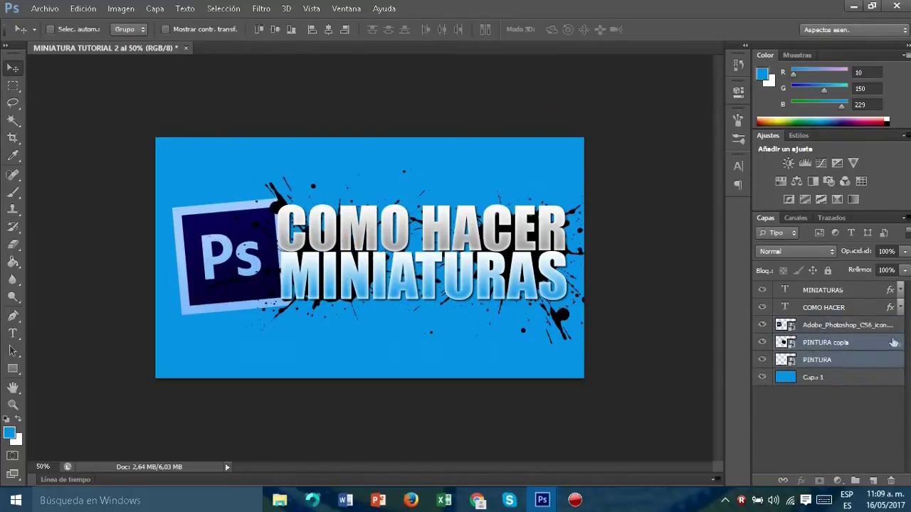
# - Duplicate the PINTURA copia layer, and place the duplicate behind the middle of the title with a slight clockwise rotation
pyautogui.click(861, 348)
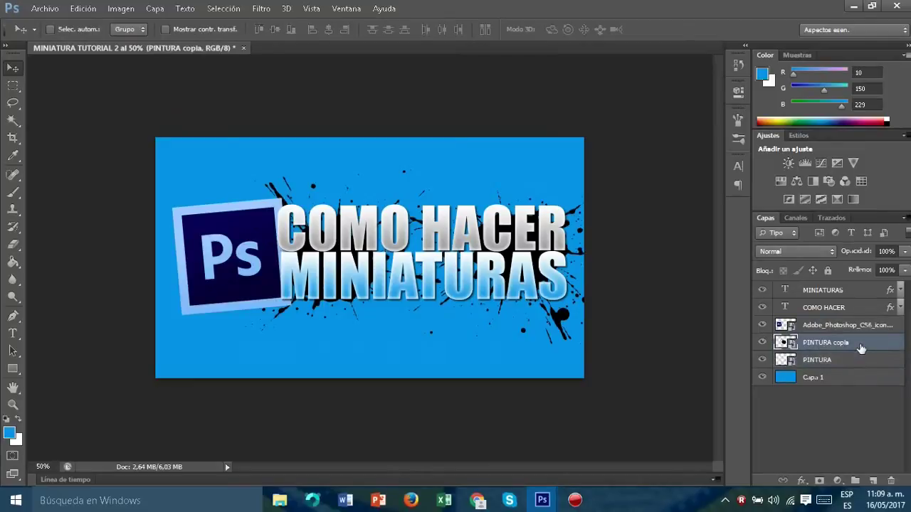
pyautogui.hotkey('ctrl', 'j')
pyautogui.moveTo(386, 289)
pyautogui.mouseDown()
pyautogui.moveTo(403, 262)
pyautogui.moveTo(532, 261)
pyautogui.moveTo(507, 283)
pyautogui.mouseUp()
pyautogui.hotkey('ctrl', 't')
pyautogui.moveTo(578, 144); pyautogui.dragTo(598, 181)
pyautogui.press('Return')
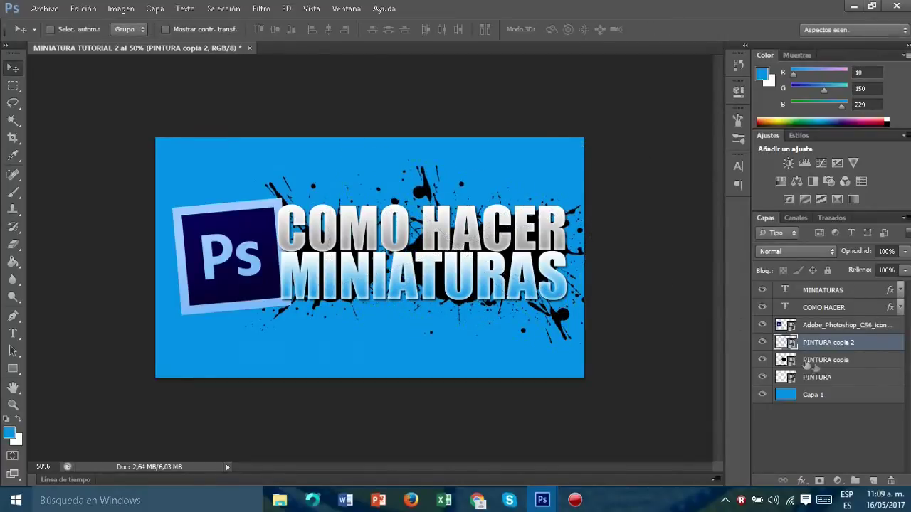
# - Duplicate PINTURA copia again and rotate the duplicate so its large blob sticks out below the middle of the title
pyautogui.click(826, 360)
pyautogui.hotkey('ctrl', 'j')
pyautogui.moveTo(403, 312); pyautogui.dragTo(453, 295)
pyautogui.hotkey('ctrl', 't')
pyautogui.moveTo(534, 132); pyautogui.dragTo(291, 270)
pyautogui.moveTo(377, 278)
pyautogui.mouseDown()
pyautogui.moveTo(386, 264)
pyautogui.moveTo(380, 290)
pyautogui.mouseUp()
pyautogui.press('Return')
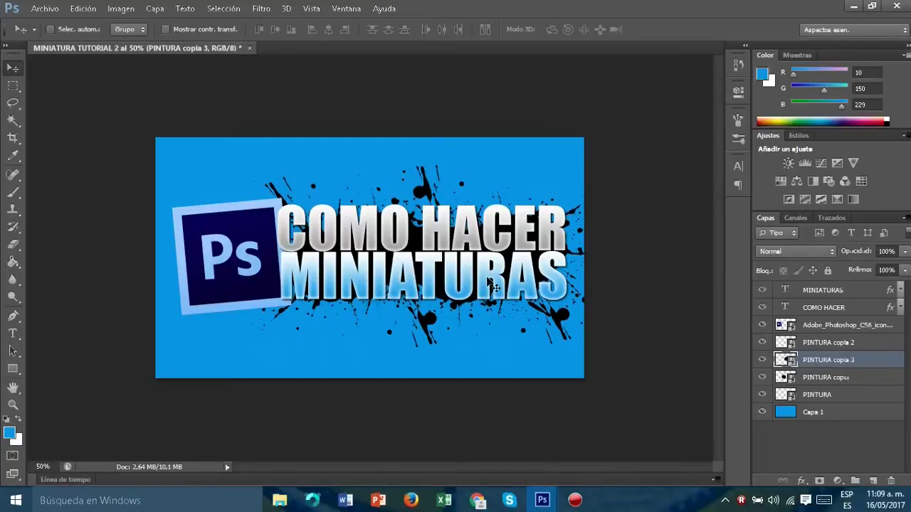
pyautogui.scroll(-4, 492, 286)
pyautogui.scroll(5, 493, 287)
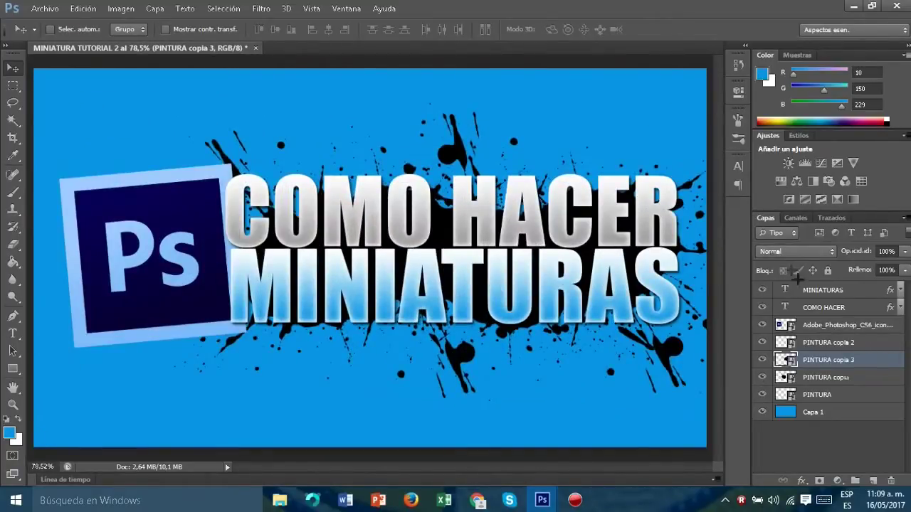
# - Convert the COMO HACER and MINIATURAS layers together into one smart object
pyautogui.click(833, 307)
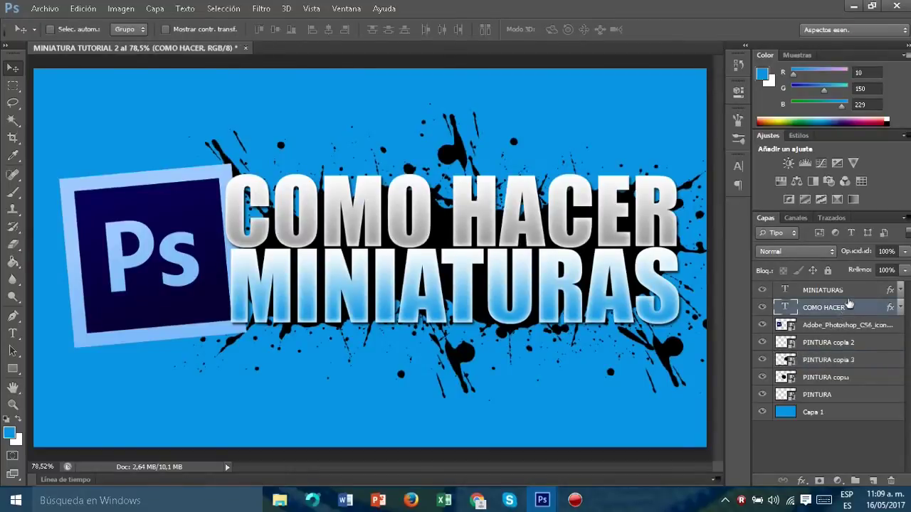
pyautogui.keyDown('shift'); pyautogui.click(840, 290); pyautogui.keyUp('shift')
pyautogui.rightClick(842, 291)
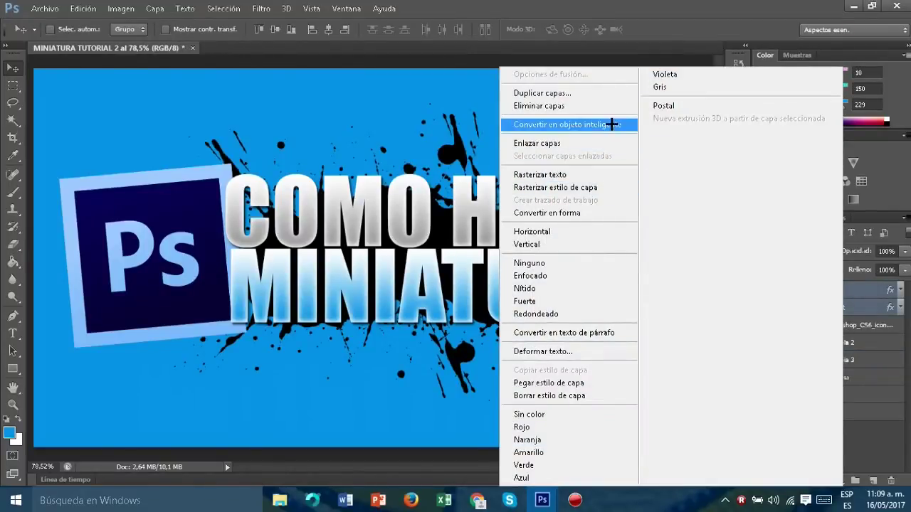
pyautogui.click(562, 124)
# - Apply a Perspective transform to the title that makes its right end about 126% tall and widens its base, and reposition it slightly right
pyautogui.hotkey('ctrl', '-')
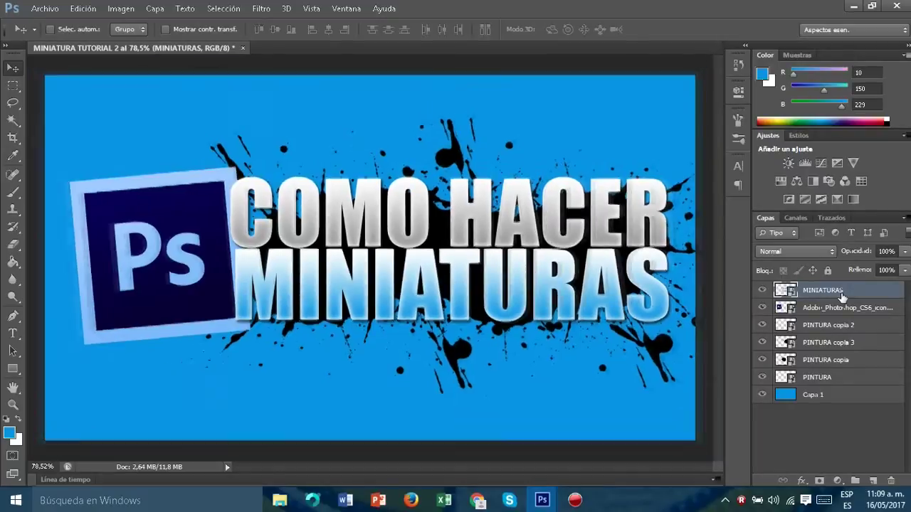
pyautogui.hotkey('ctrl', 't')
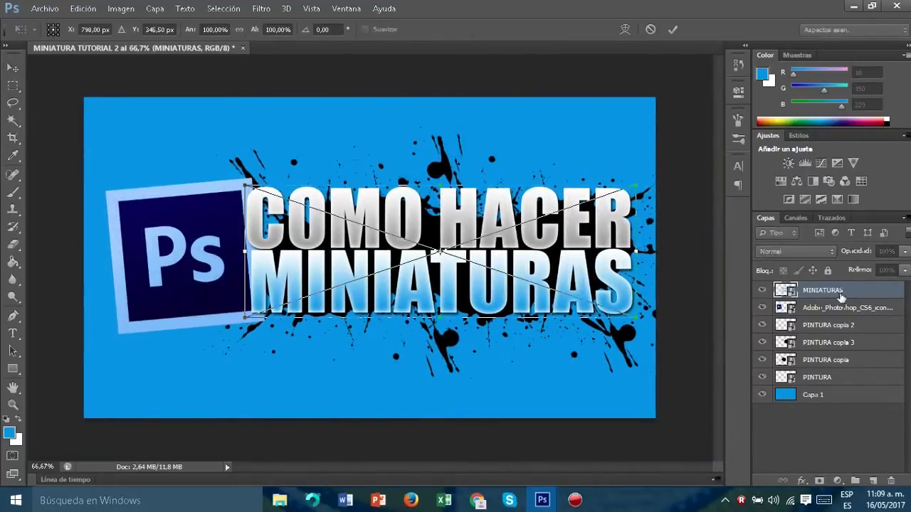
pyautogui.rightClick(570, 246)
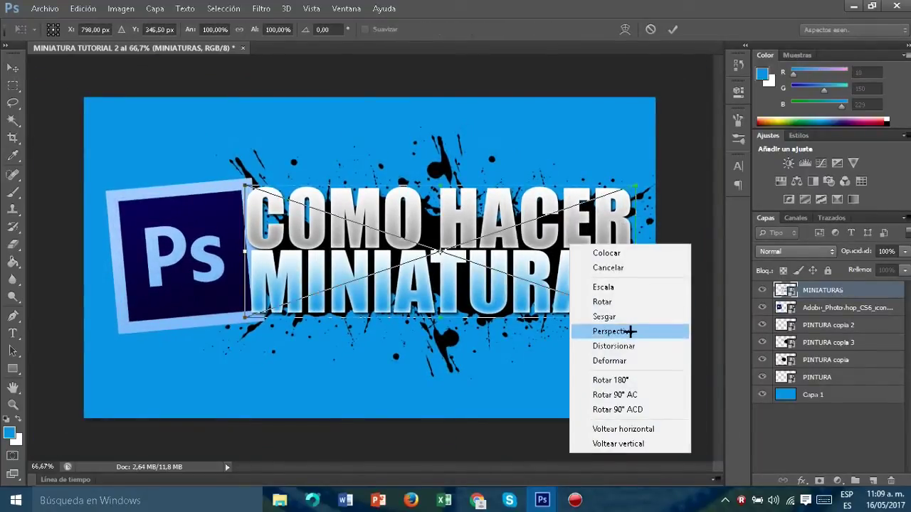
pyautogui.click(628, 330)
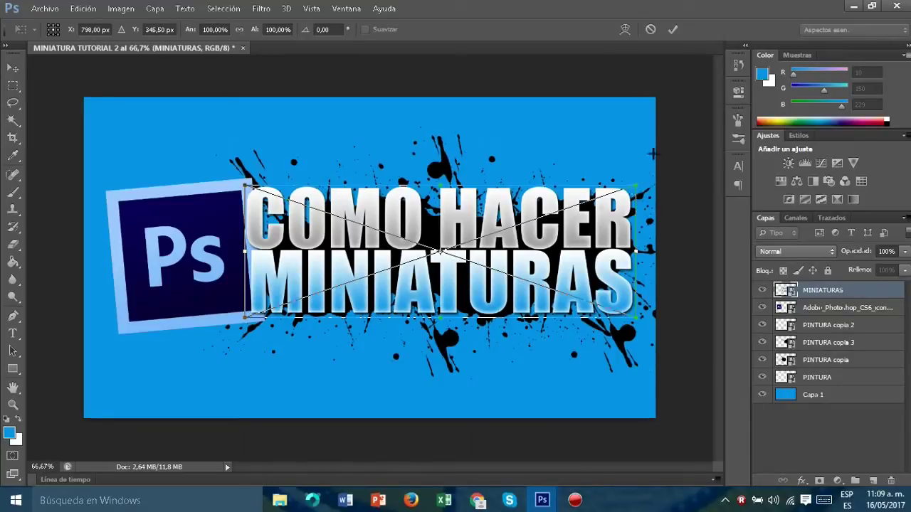
pyautogui.moveTo(637, 187); pyautogui.dragTo(648, 171)
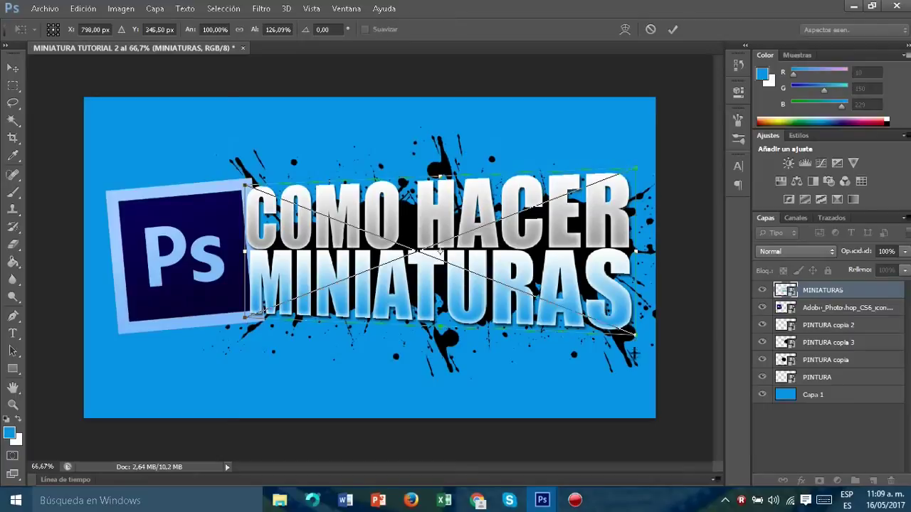
pyautogui.moveTo(637, 339); pyautogui.dragTo(655, 312)
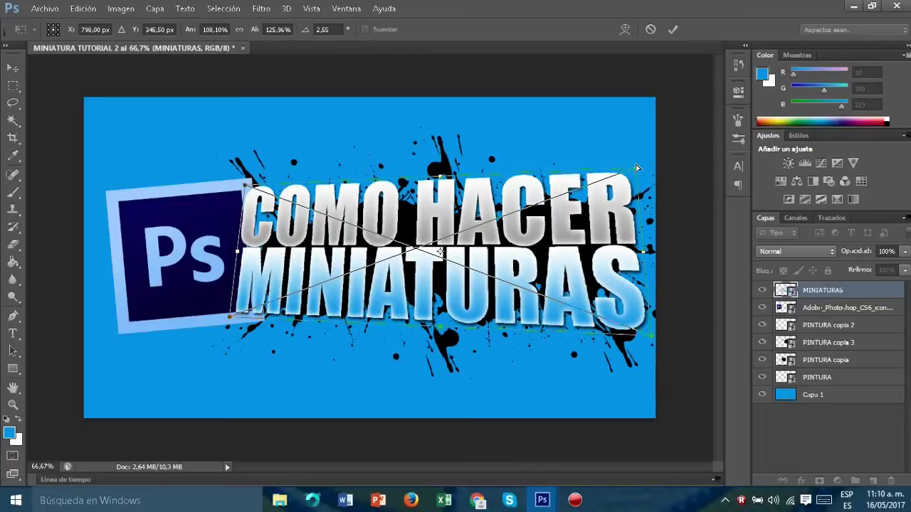
pyautogui.press('Return')
pyautogui.moveTo(588, 173); pyautogui.dragTo(567, 233)
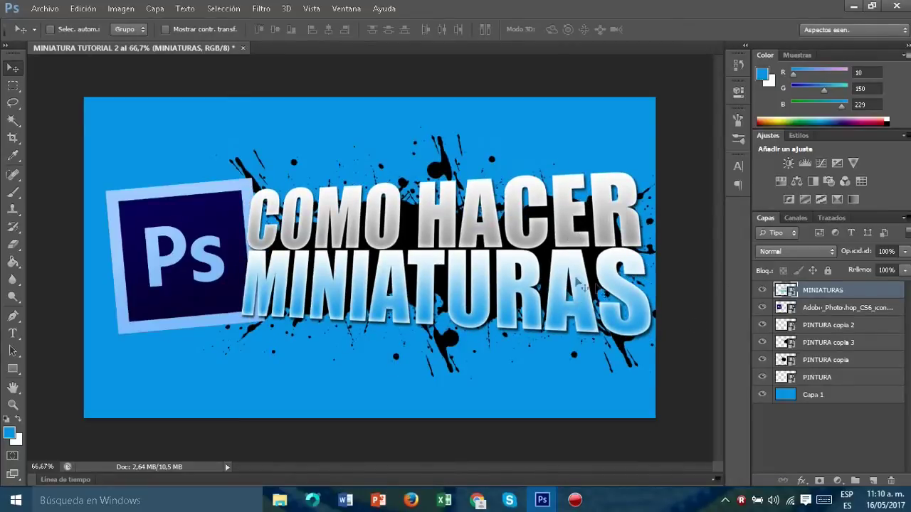
# - Move all four PINTURA splatter layers together slightly right and up behind the title
pyautogui.click(854, 329)
pyautogui.keyDown('shift'); pyautogui.click(847, 378); pyautogui.keyUp('shift')
pyautogui.moveTo(501, 309); pyautogui.dragTo(509, 313)
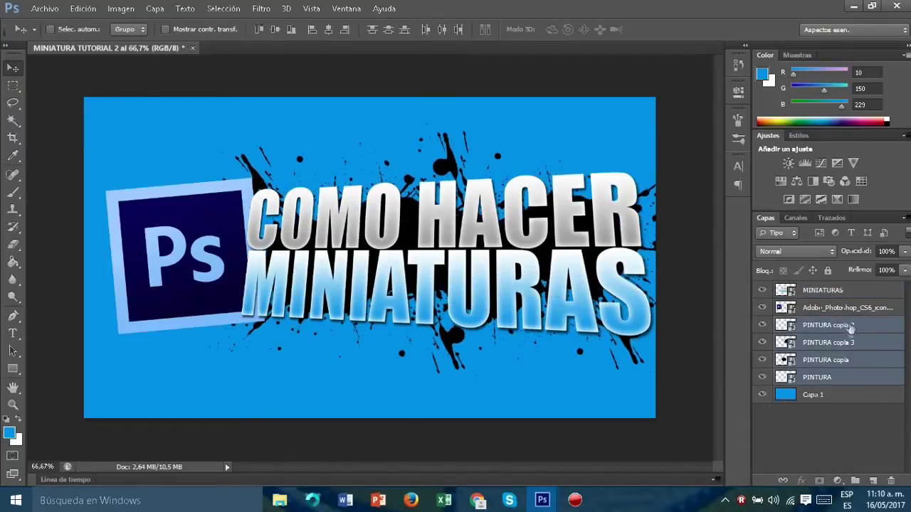
# - Nudge the title, the Ps logo and all four splatter layers together slightly left on the blue background
pyautogui.click(849, 308)
pyautogui.click(846, 291)
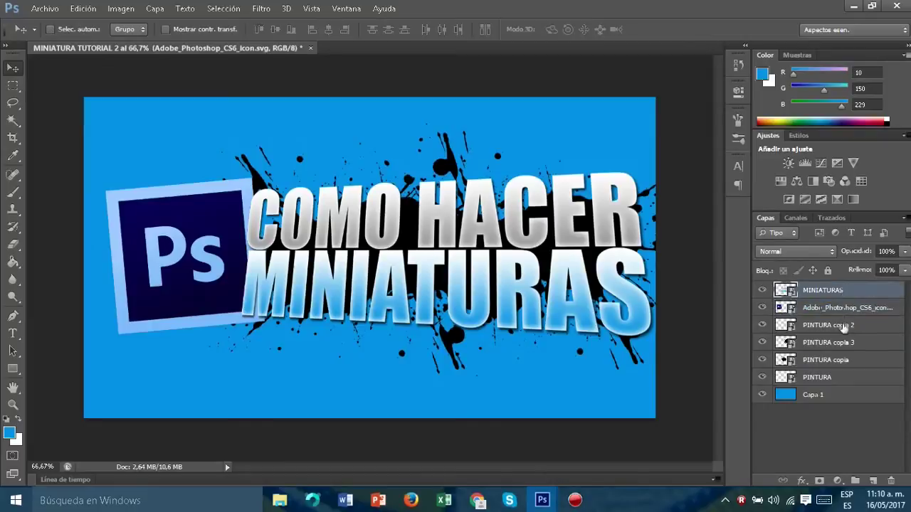
pyautogui.keyDown('shift'); pyautogui.click(825, 377); pyautogui.keyUp('shift')
pyautogui.press('Left')
pyautogui.press('Left')
pyautogui.press('Left')
pyautogui.press('Left')
pyautogui.press('Left')
pyautogui.press('Left')
pyautogui.press('Left')
pyautogui.press('Left')
pyautogui.press('Left')
pyautogui.press('Left')
pyautogui.press('Left')
pyautogui.press('Left')
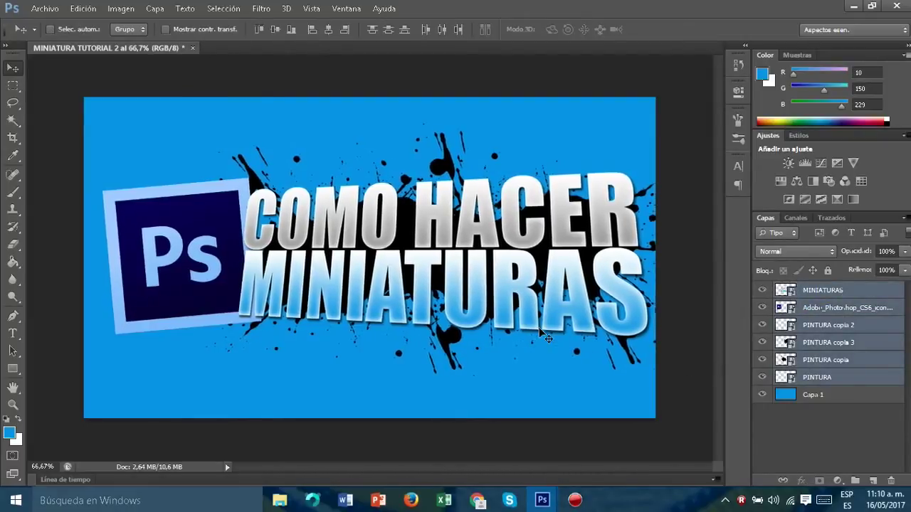
pyautogui.press('Left')
pyautogui.press('Left')
pyautogui.press('Left')
pyautogui.press('Left')
pyautogui.press('Left')
pyautogui.press('Left')
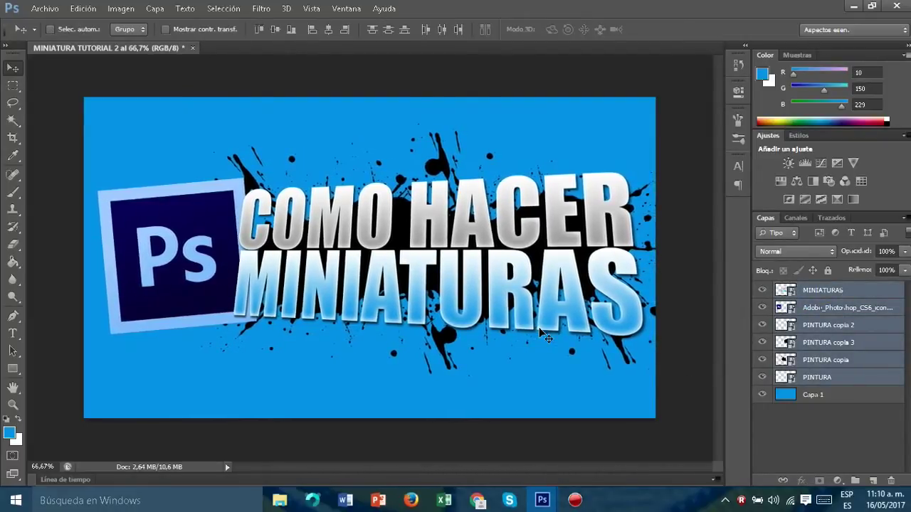
# - Shift all the selected title, logo and splatter layers a few more pixels left on the canvas
pyautogui.press('Left')
pyautogui.press('Left')
pyautogui.press('Left')
pyautogui.press('Left')
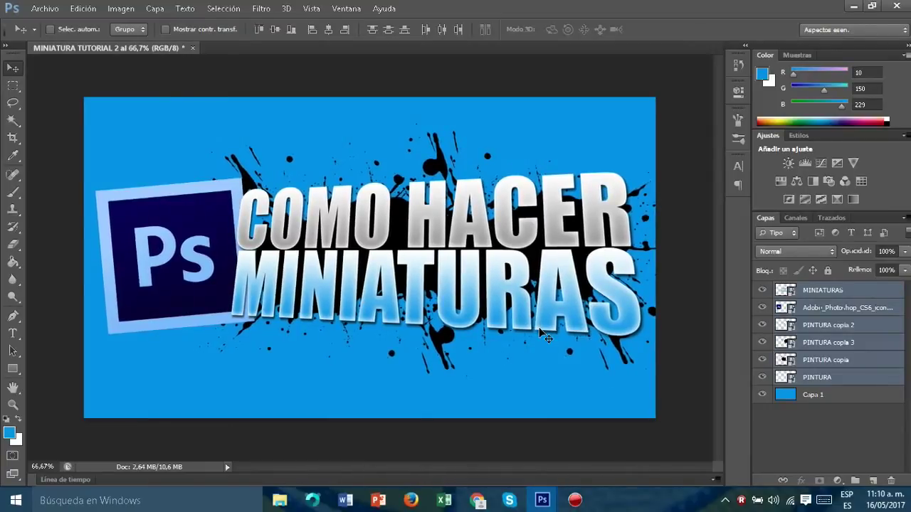
# - Duplicate the MINIATURAS title layer and place the copy directly above the blue Capa 1 background
pyautogui.click(837, 295)
pyautogui.hotkey('ctrl', '-')
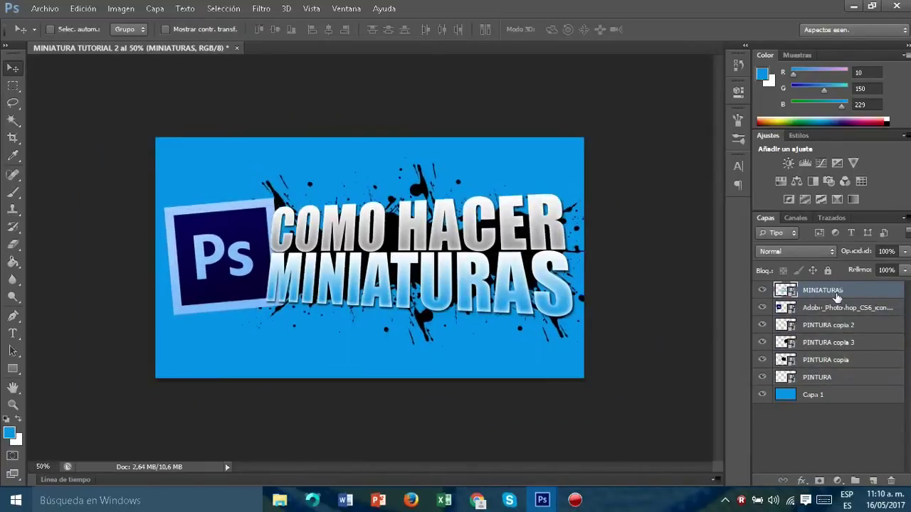
pyautogui.hotkey('ctrl', 'j')
pyautogui.moveTo(828, 294); pyautogui.dragTo(767, 403)
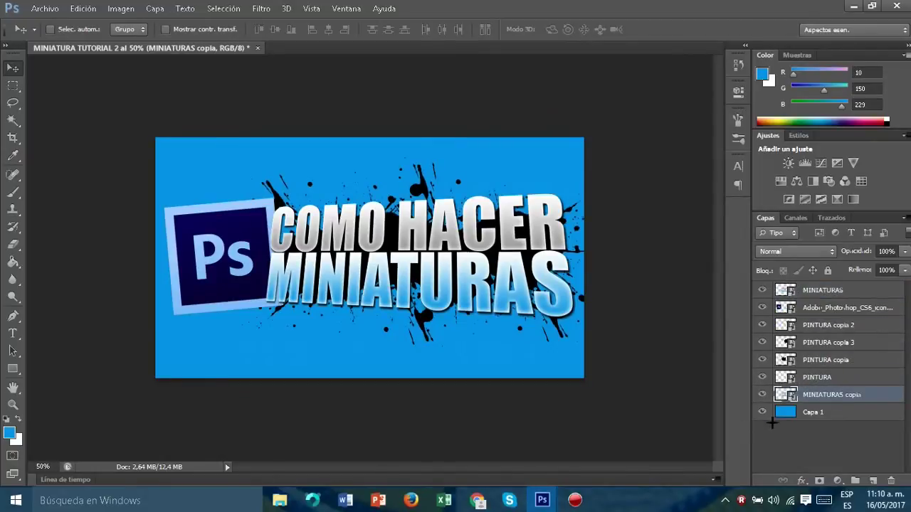
# - Enlarge the title copy to about 305% width and 436% height across the whole canvas and set its opacity to 30%
pyautogui.hotkey('ctrl', '-')
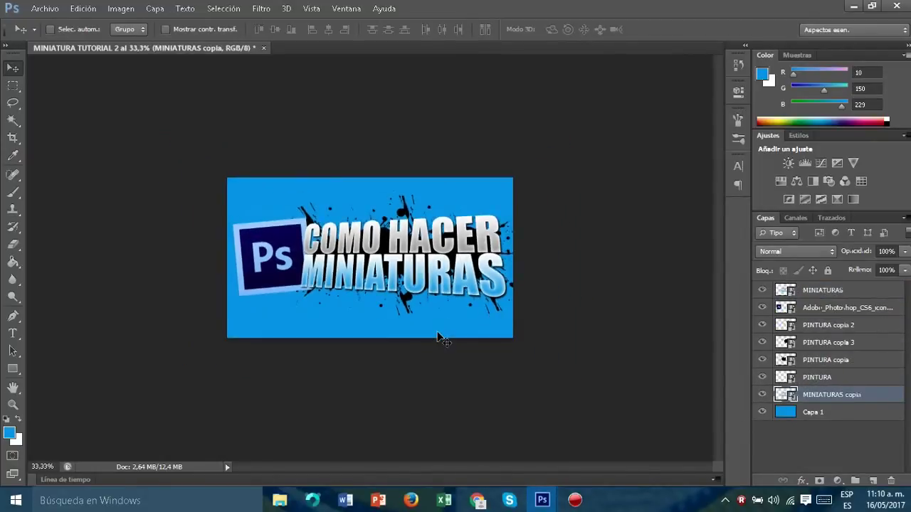
pyautogui.hotkey('ctrl', 't')
pyautogui.moveTo(441, 337); pyautogui.dragTo(637, 162)
pyautogui.moveTo(298, 288); pyautogui.dragTo(134, 349)
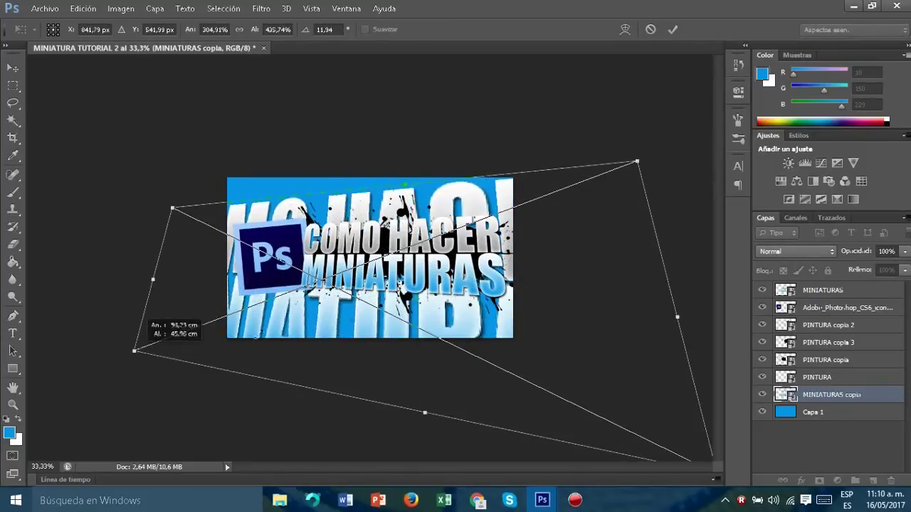
pyautogui.moveTo(489, 240); pyautogui.dragTo(492, 237)
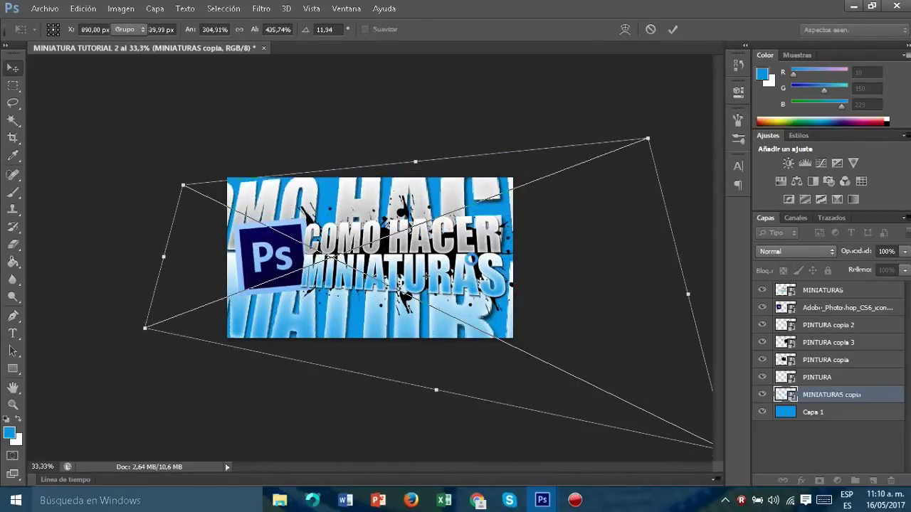
pyautogui.press('Escape')
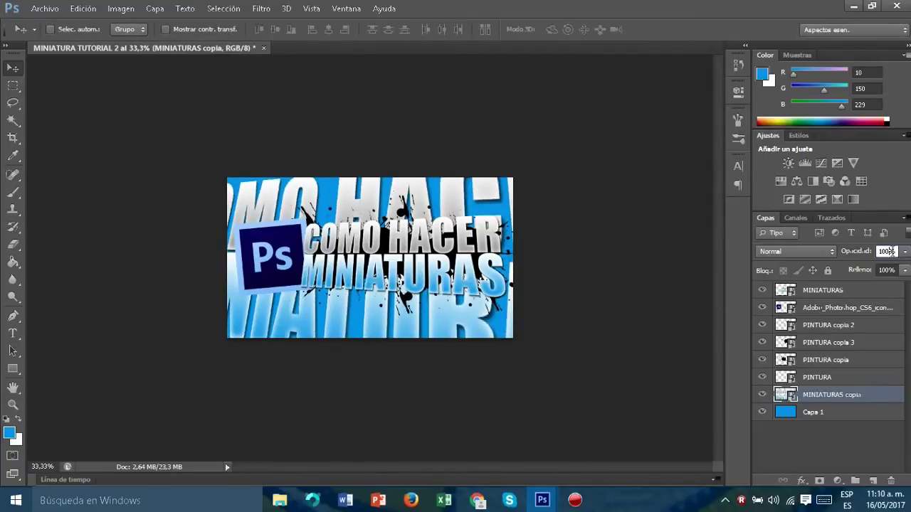
pyautogui.press('BackSpace')
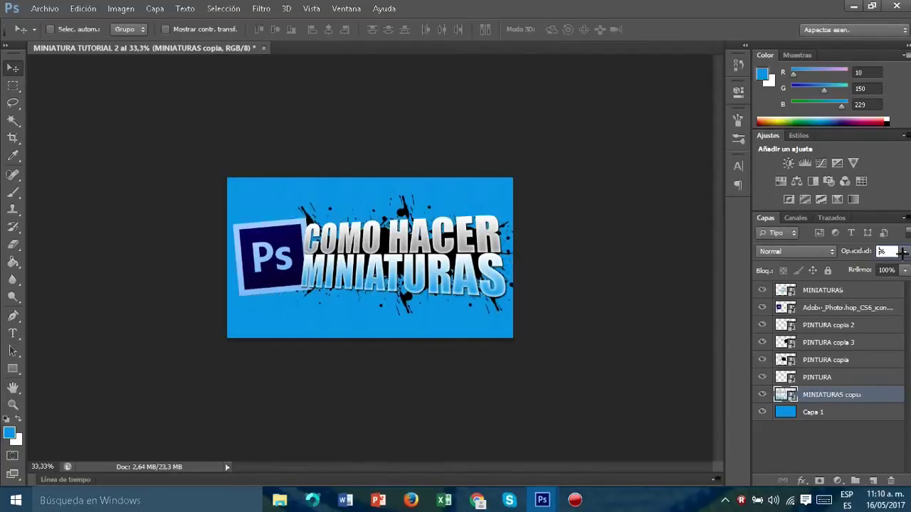
pyautogui.write('30')
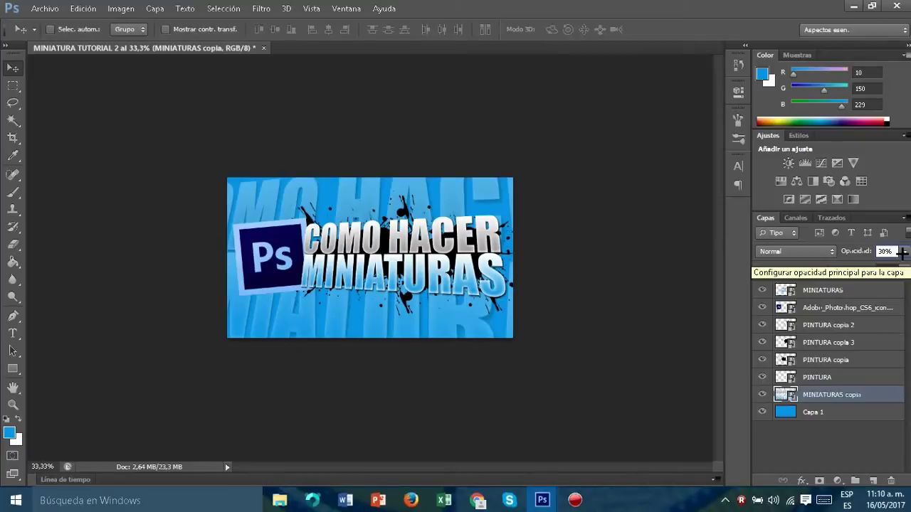
pyautogui.click(874, 482)
pyautogui.click(13, 193)
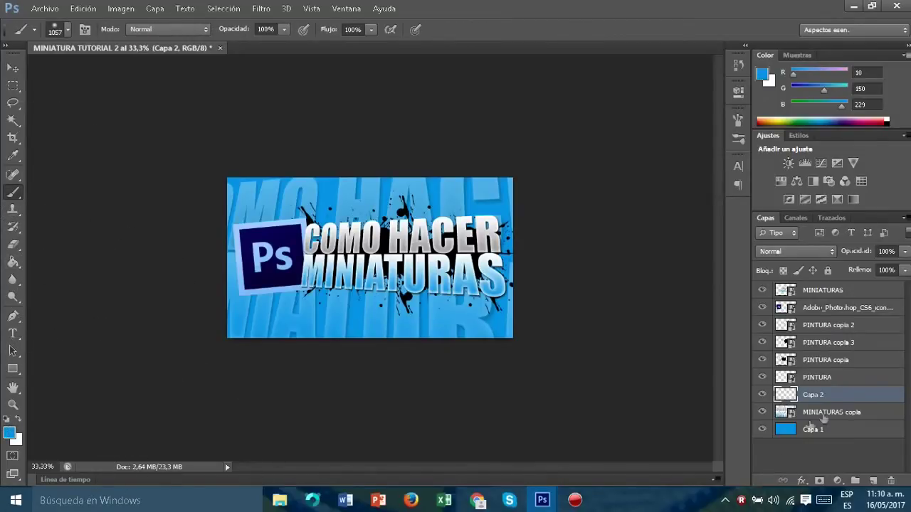
pyautogui.hotkey('ctrl', '-')
pyautogui.hotkey('ctrl', '-')
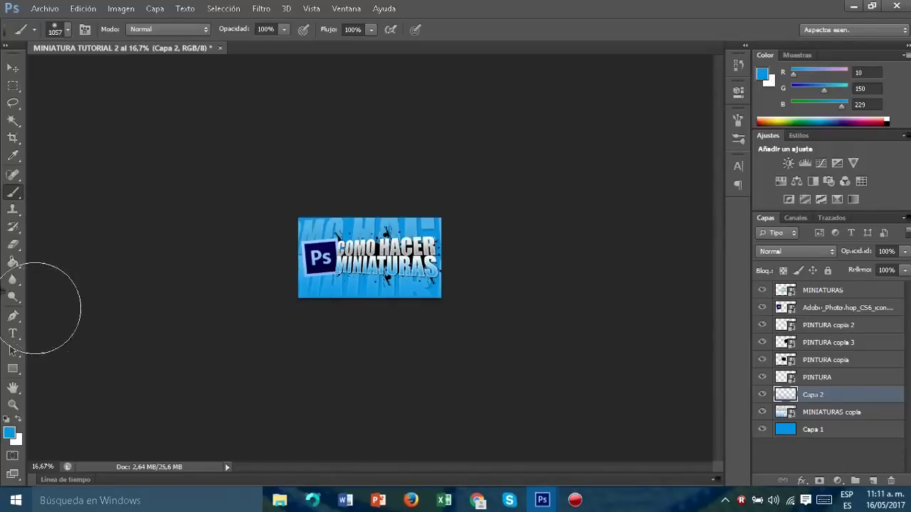
pyautogui.click(11, 242)
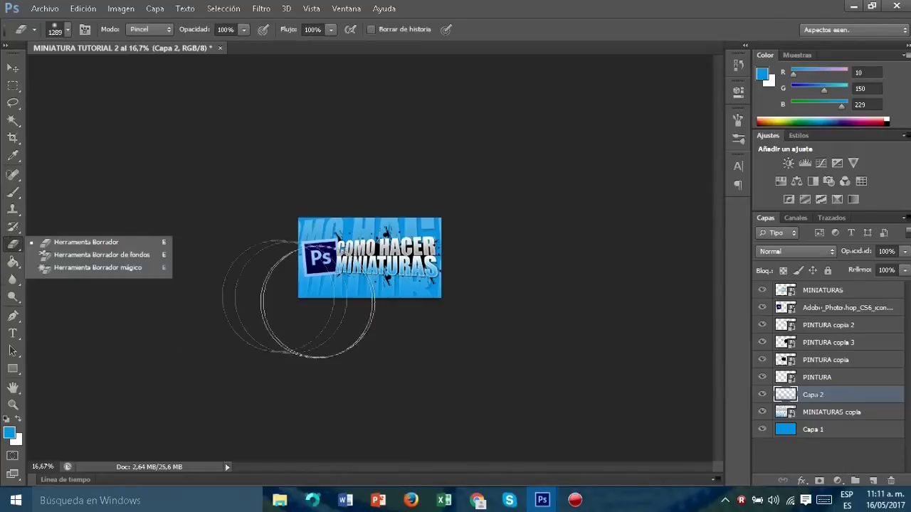
pyautogui.click(838, 403)
pyautogui.rightClick(829, 395)
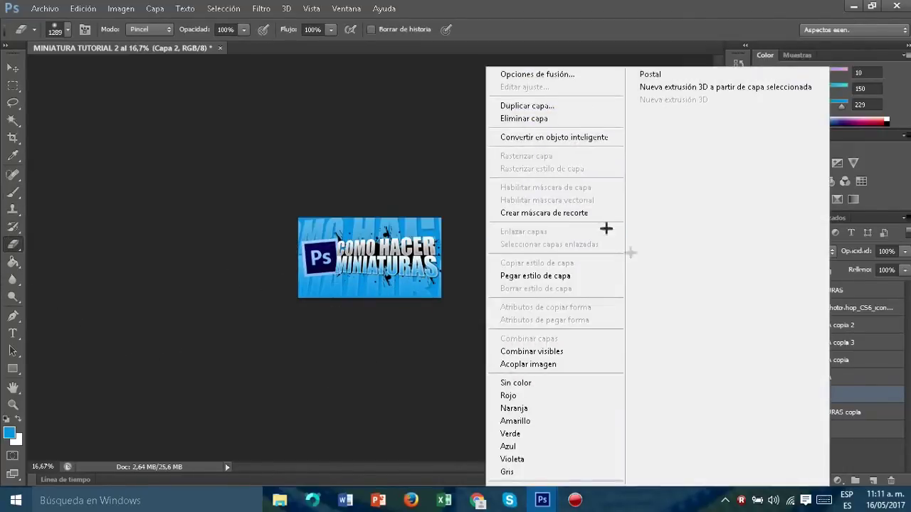
pyautogui.click(590, 116)
pyautogui.click(410, 198)
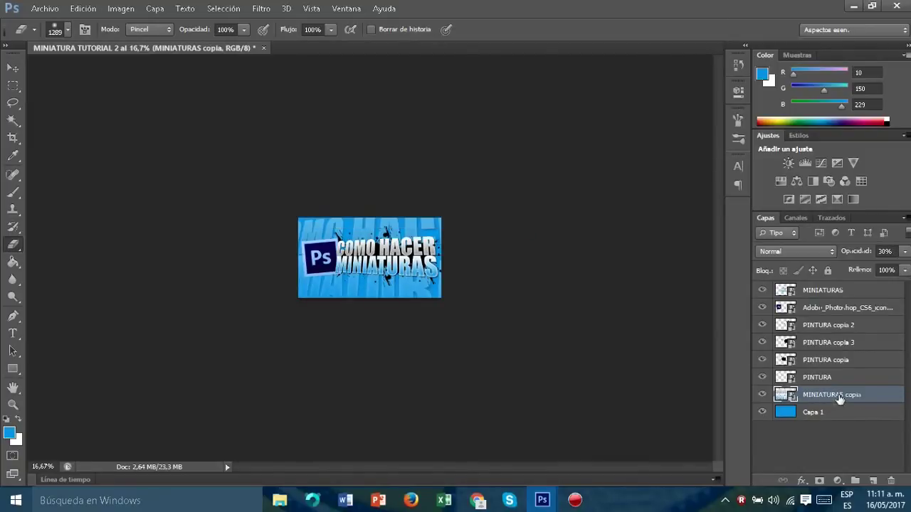
# - Rasterize the enlarged MINIATURAS copia layer behind the artwork and return to the Move tool
pyautogui.rightClick(838, 399)
pyautogui.click(490, 183)
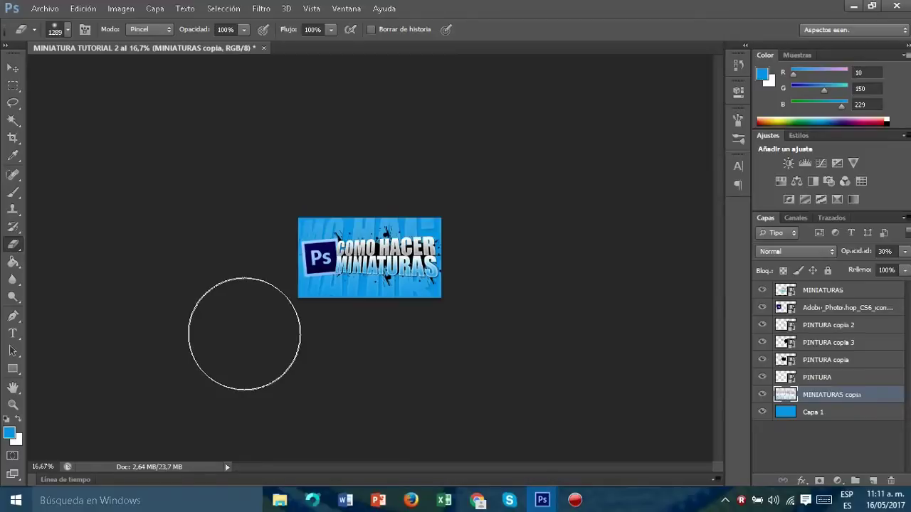
pyautogui.hotkey('ctrl', '0')
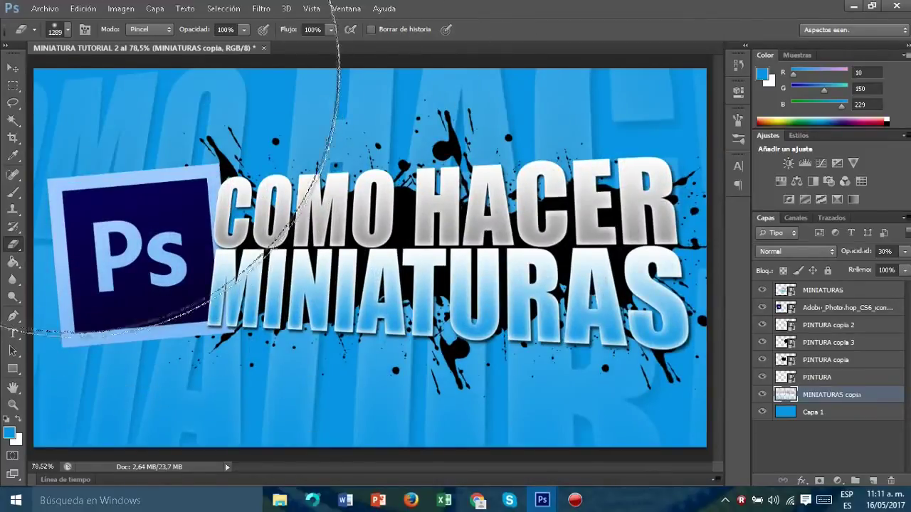
pyautogui.click(13, 67)
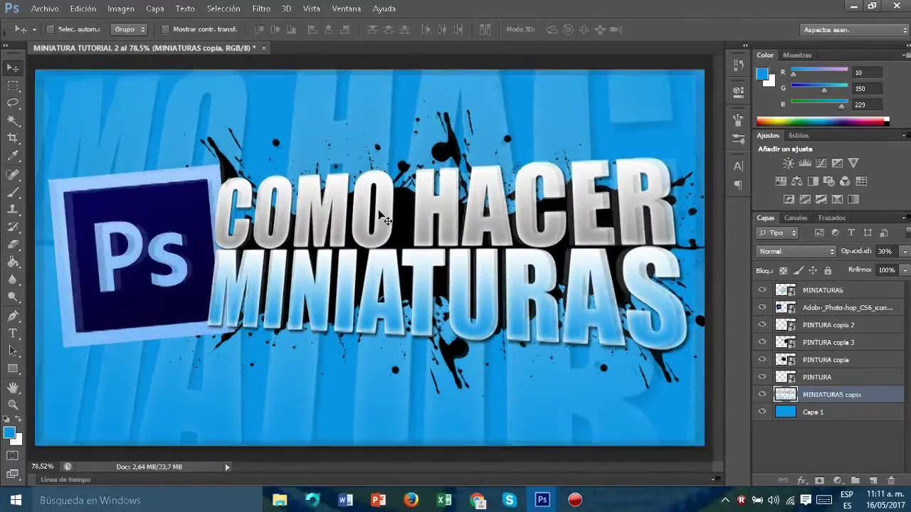
# - Open the resource file JH3ZUS 0,3K Pack.psd alongside the thumbnail document
pyautogui.hotkey('ctrl', '-')
pyautogui.hotkey('ctrl', '-')
pyautogui.hotkey('ctrl', '-')
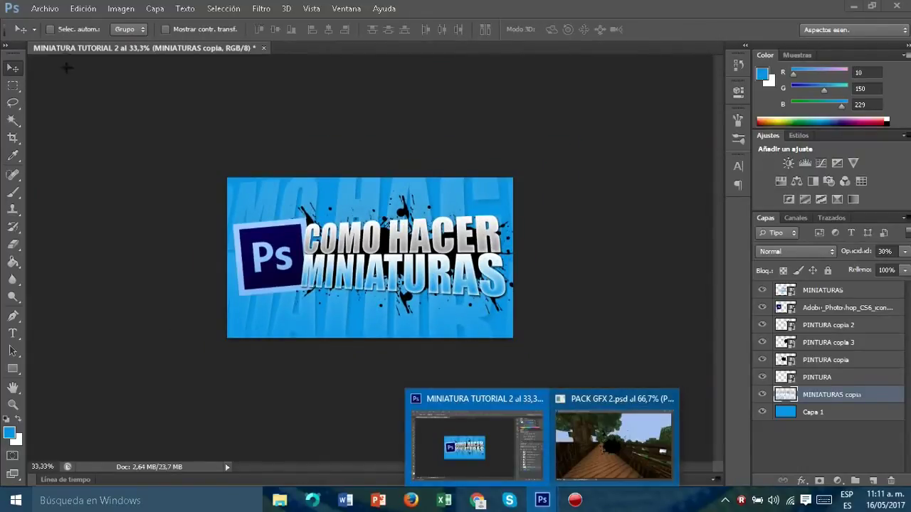
pyautogui.click(45, 9)
pyautogui.click(50, 36)
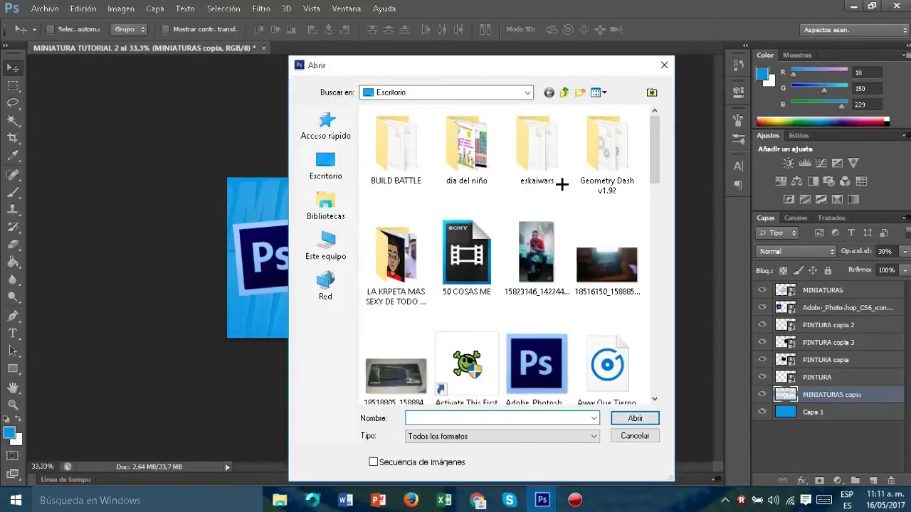
pyautogui.doubleClick(396, 260)
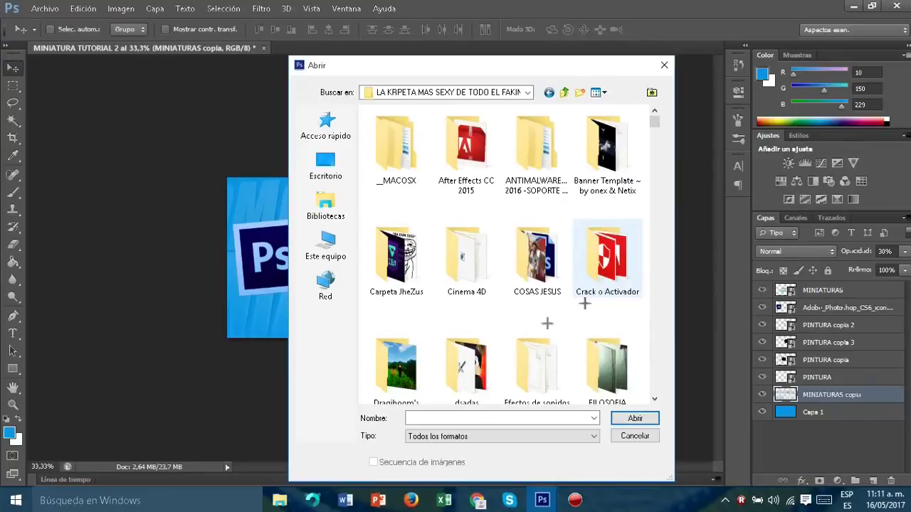
pyautogui.doubleClick(526, 265)
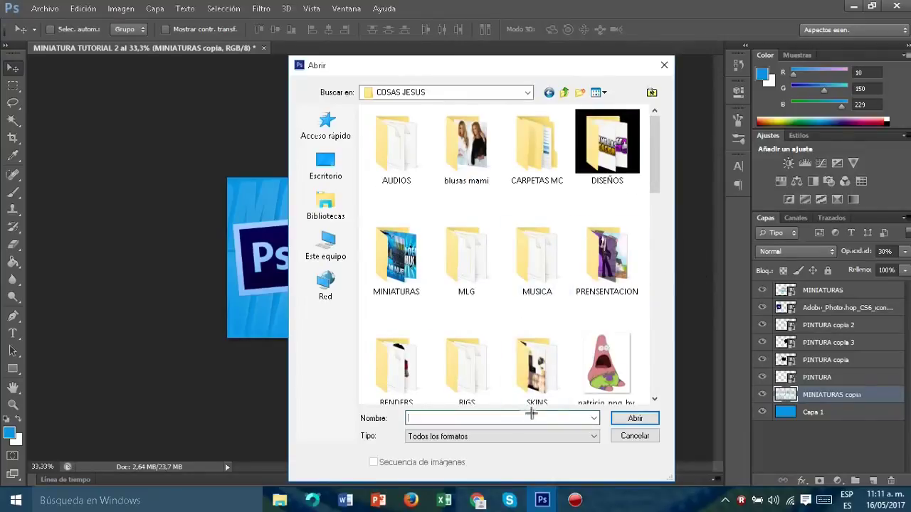
pyautogui.write('ih')
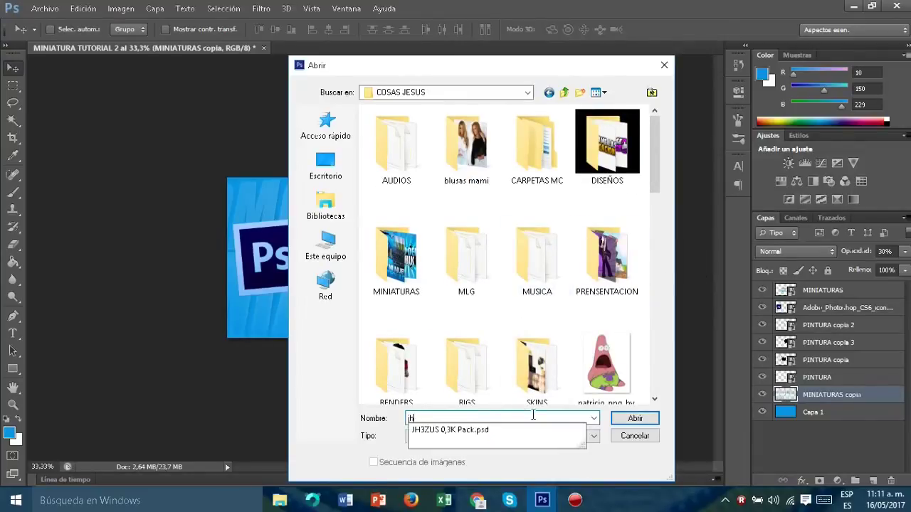
pyautogui.press('Down')
pyautogui.press('Return')
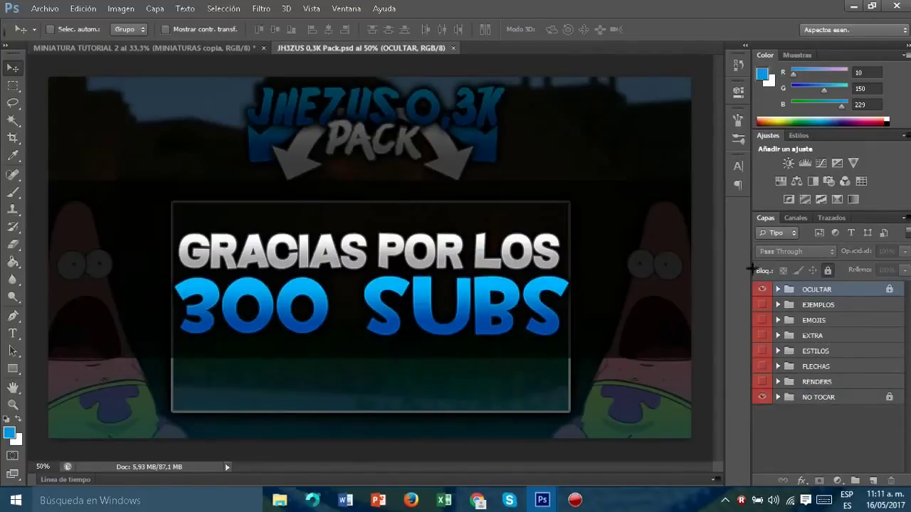
# - Hide the pack's OCULTAR group and float its document in a separate window over the thumbnail
pyautogui.click(763, 289)
pyautogui.moveTo(302, 50); pyautogui.dragTo(273, 99)
pyautogui.moveTo(560, 102); pyautogui.dragTo(382, 84)
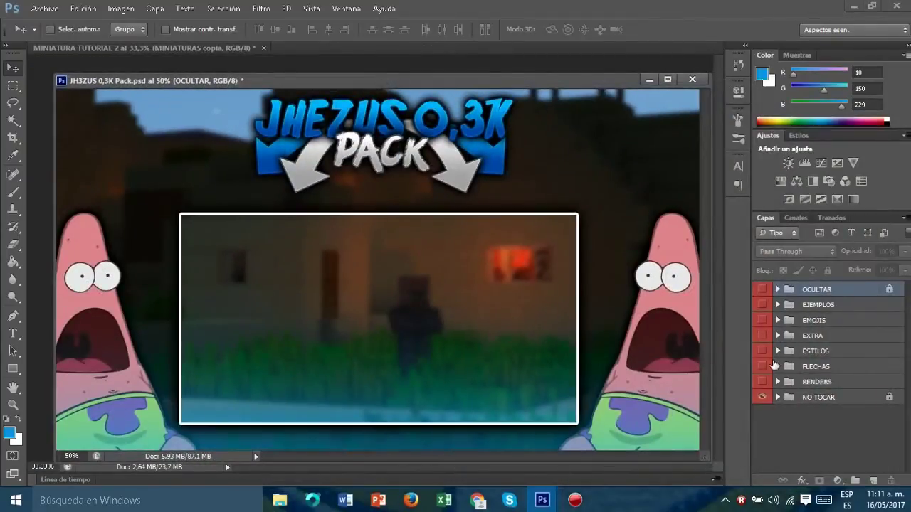
# - Copy the RAYOS layer from the pack's EXTRA group into the thumbnail and minimize the pack's window
pyautogui.click(778, 336)
pyautogui.moveTo(824, 456); pyautogui.dragTo(648, 79)
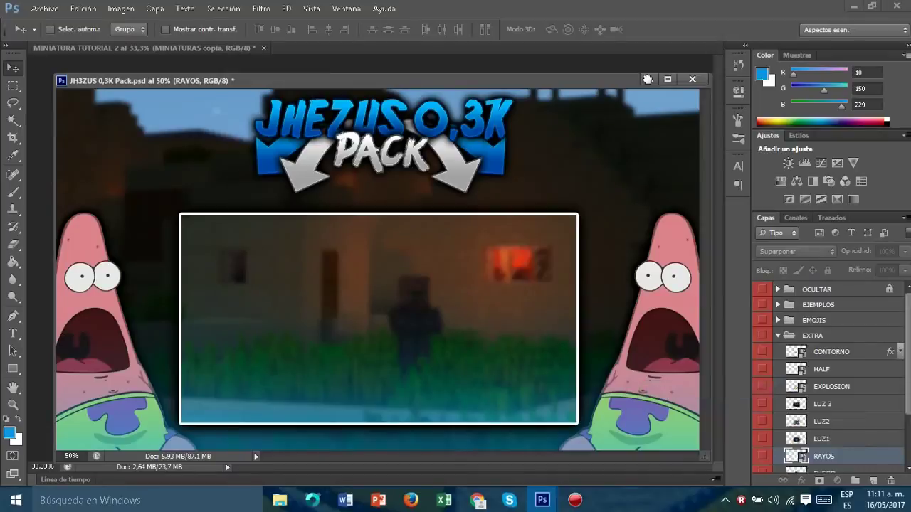
pyautogui.moveTo(648, 79); pyautogui.dragTo(648, 78)
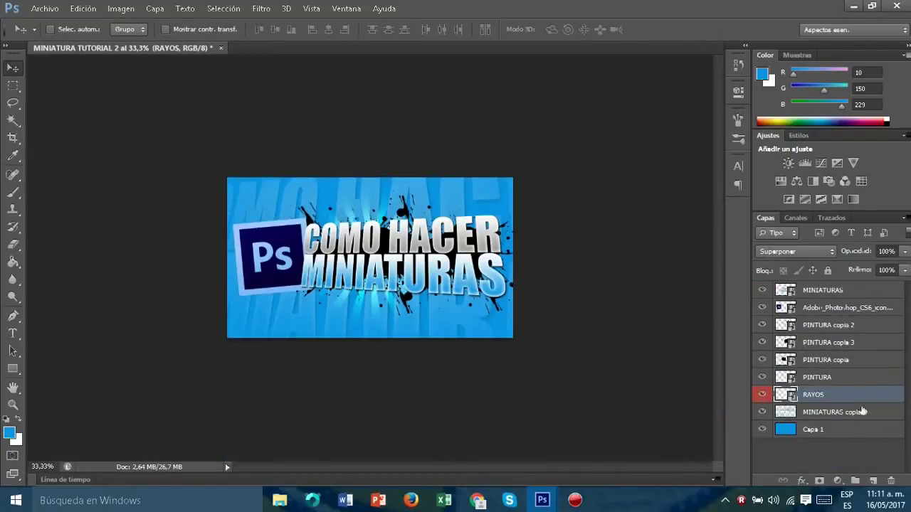
# - Enlarge the RAYOS light rays and centre them on the canvas behind the title and splatters
pyautogui.moveTo(843, 397)
pyautogui.mouseDown()
pyautogui.moveTo(844, 413)
pyautogui.moveTo(844, 401)
pyautogui.mouseUp()
pyautogui.click(839, 417)
pyautogui.click(778, 394)
pyautogui.hotkey('ctrl', '-')
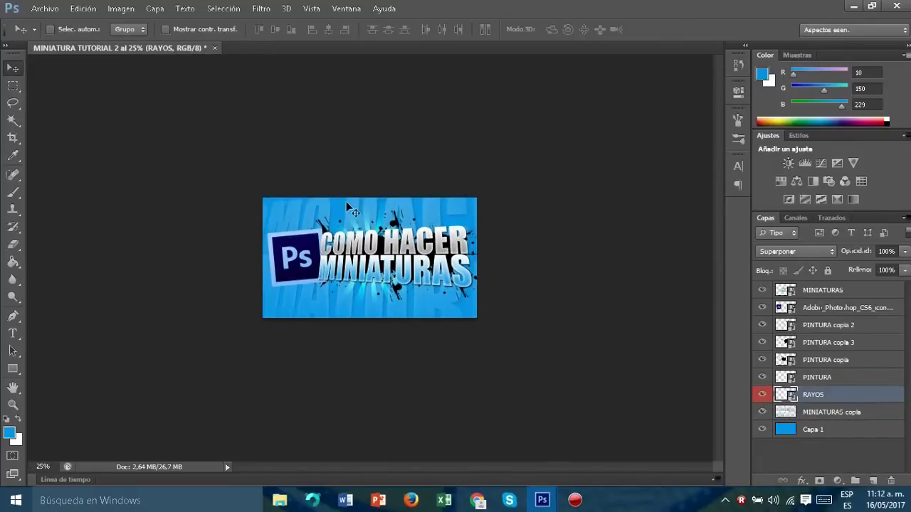
pyautogui.hotkey('ctrl', 't')
pyautogui.moveTo(428, 312); pyautogui.dragTo(459, 344)
pyautogui.moveTo(445, 258)
pyautogui.mouseDown()
pyautogui.moveTo(450, 236)
pyautogui.moveTo(456, 246)
pyautogui.mouseUp()
pyautogui.press('Return')
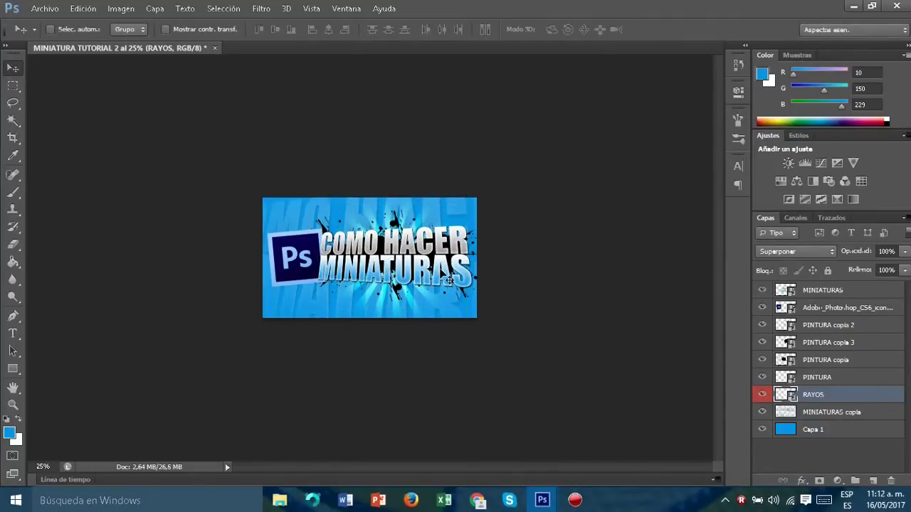
pyautogui.hotkey('ctrl', '0')
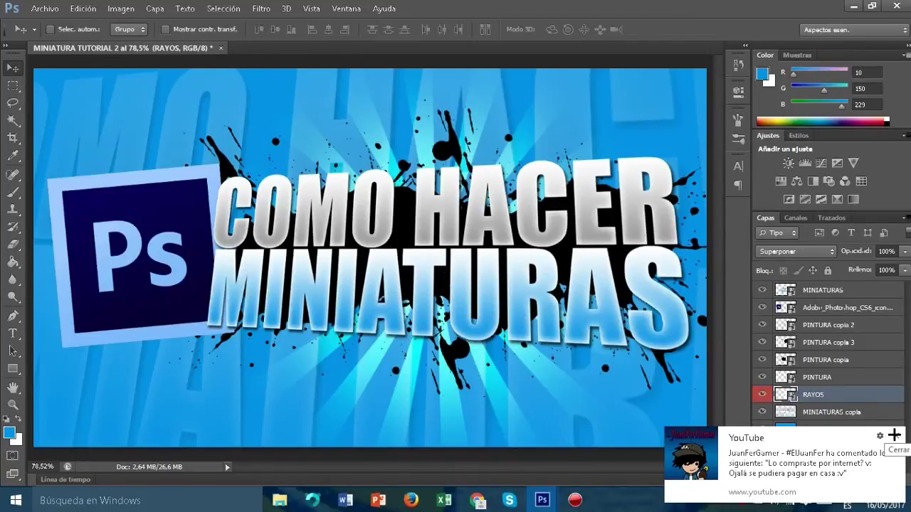
pyautogui.click(894, 435)
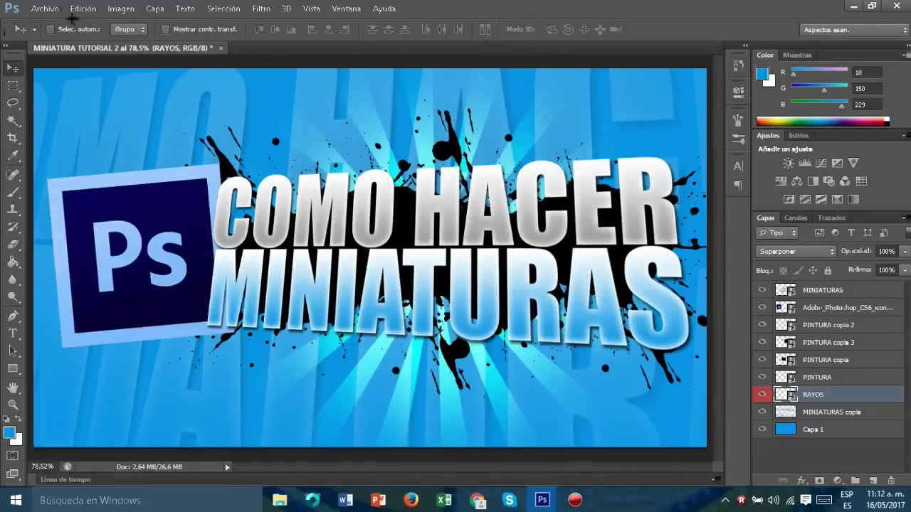
# - Save a PNG copy of the thumbnail as MINIATURA TUTORIAL 2.png in the MINIATURAS folder
pyautogui.click(44, 7)
pyautogui.click(118, 166)
pyautogui.click(434, 321)
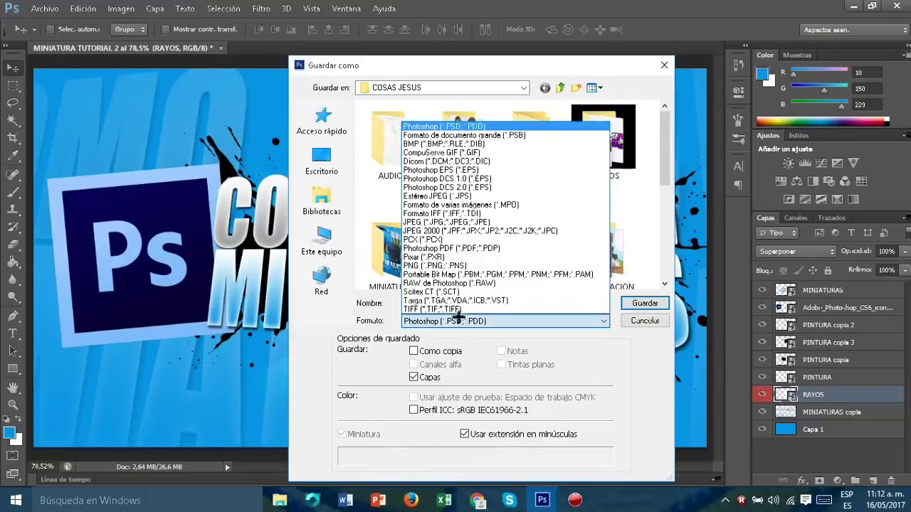
pyautogui.click(416, 275)
pyautogui.doubleClick(392, 253)
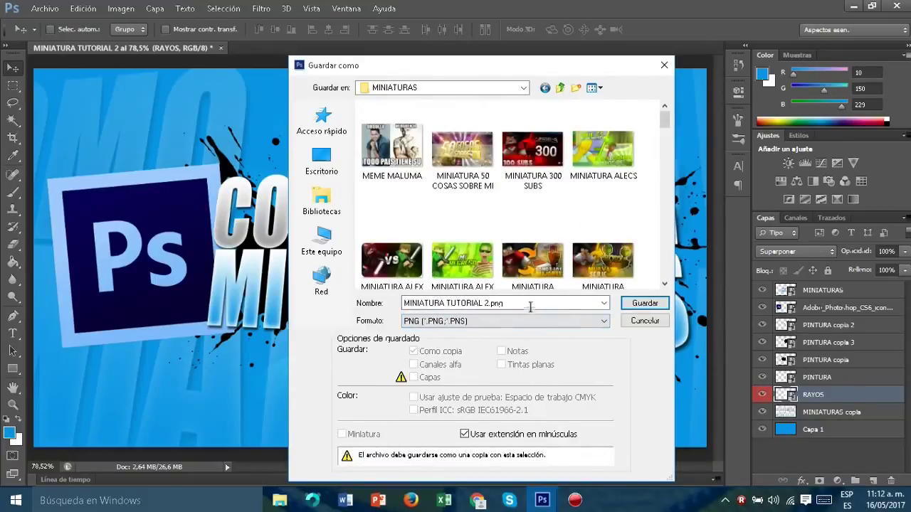
pyautogui.click(643, 303)
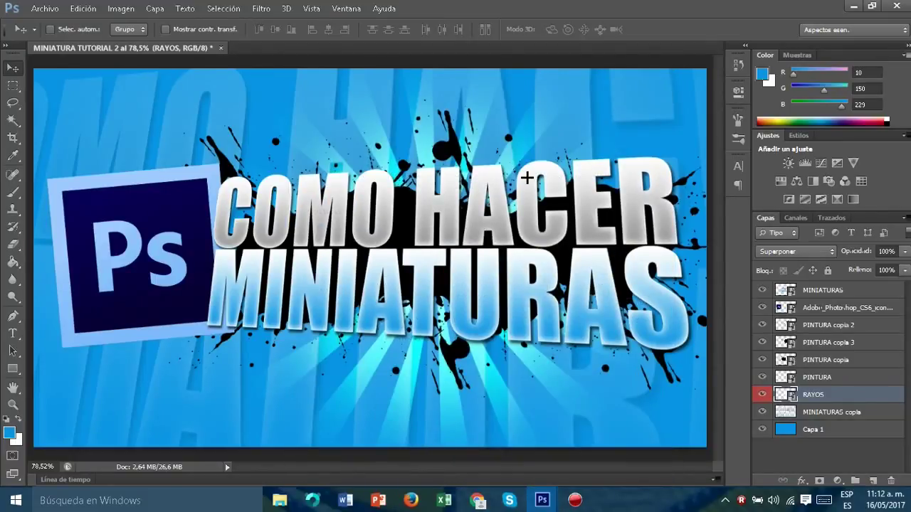
# - Export the PNG with Menor/Lento compression and interlacing set to Ninguno
pyautogui.click(412, 176)
pyautogui.click(410, 209)
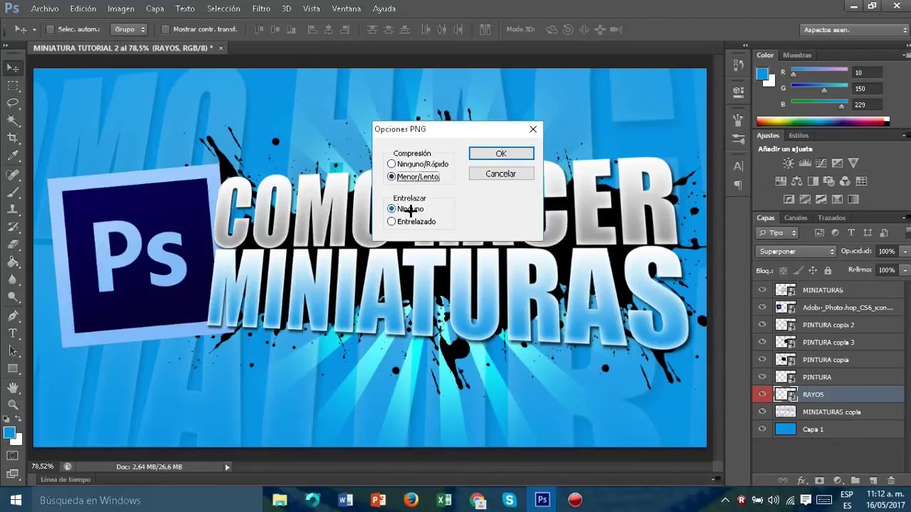
pyautogui.click(515, 155)
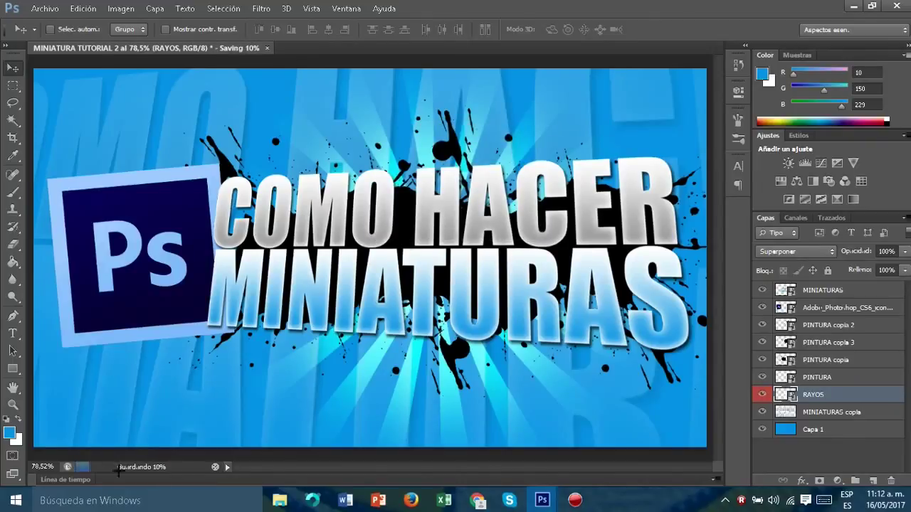